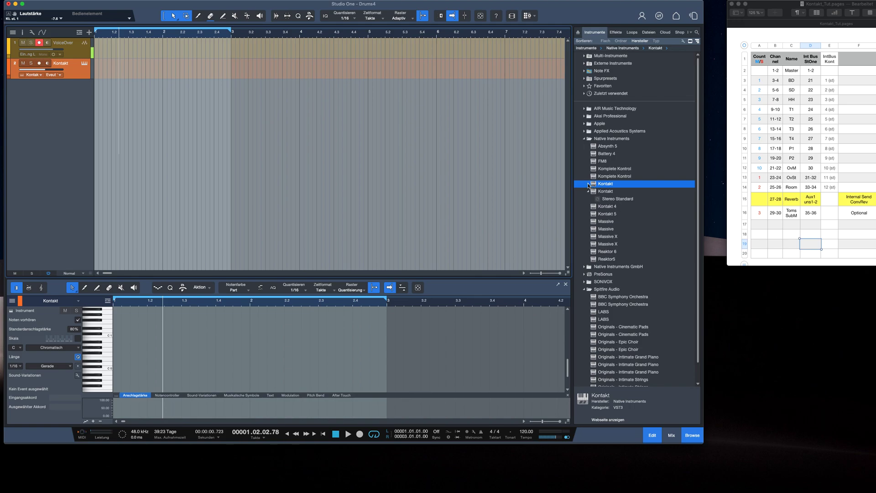
# - Expand and collapse the Kontakt folder in the Browser, then close the note editor
pyautogui.click(588, 183)
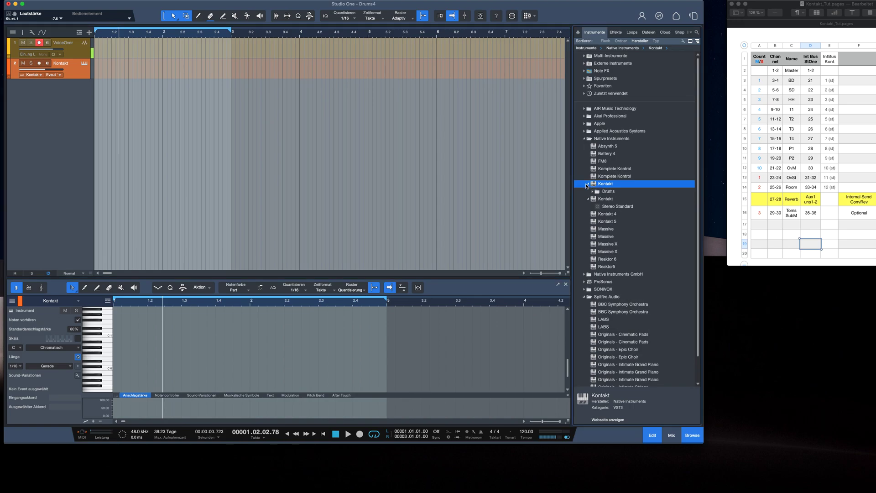
pyautogui.click(588, 184)
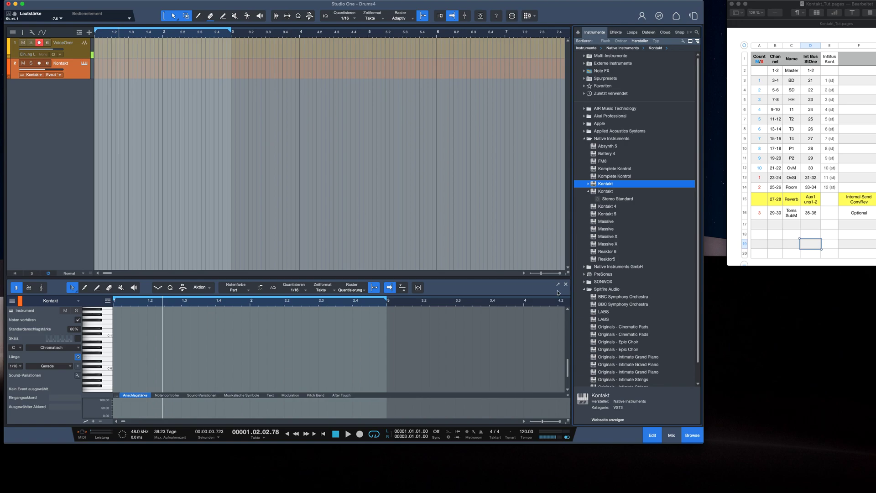
pyautogui.click(654, 435)
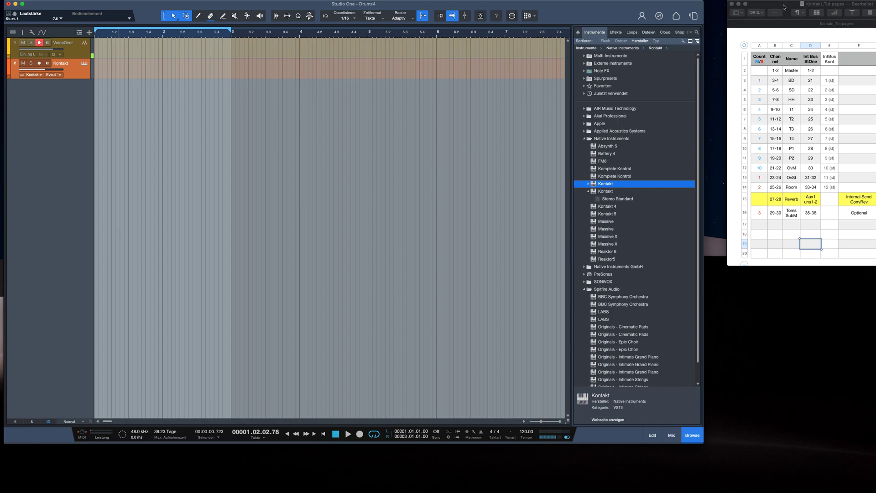
# - Review the Pages table of drum names, channels and buses, then return to Studio One
pyautogui.click(804, 40)
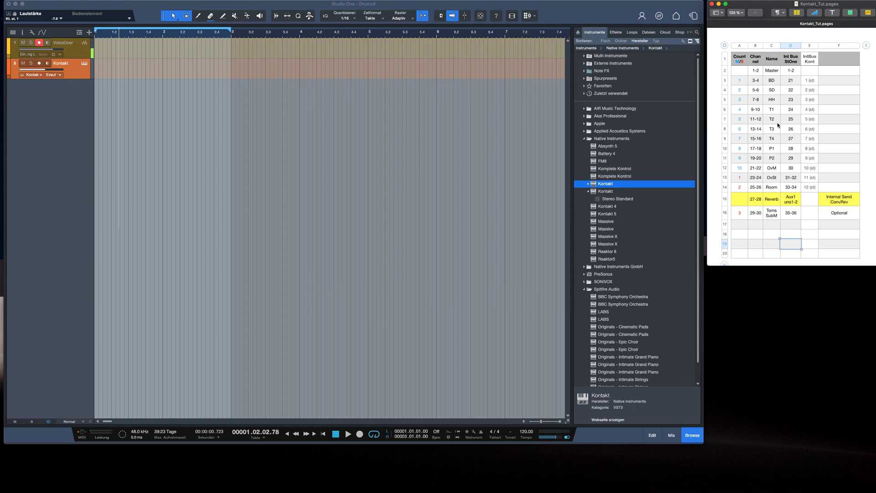
pyautogui.click(555, 13)
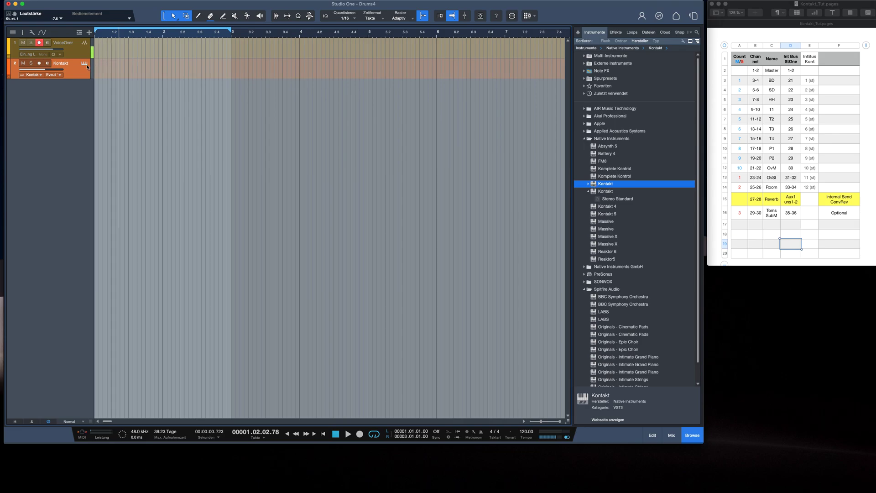
pyautogui.click(85, 64)
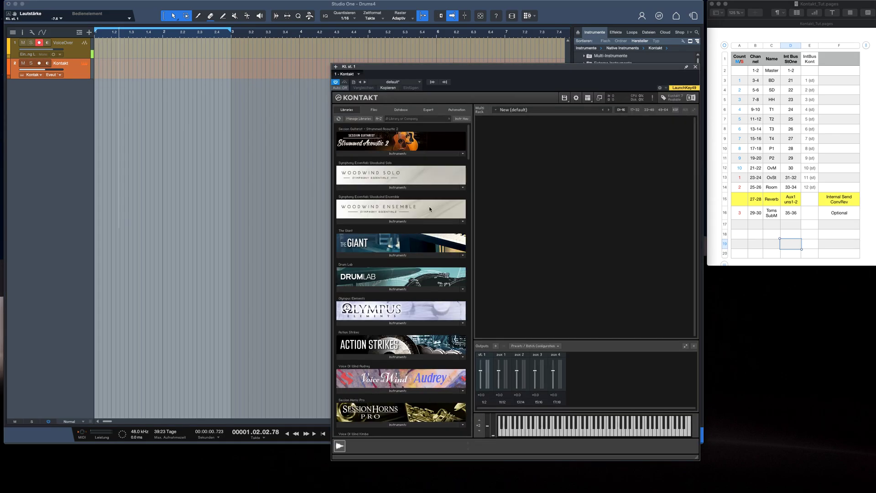
pyautogui.moveTo(466, 66); pyautogui.dragTo(430, 50)
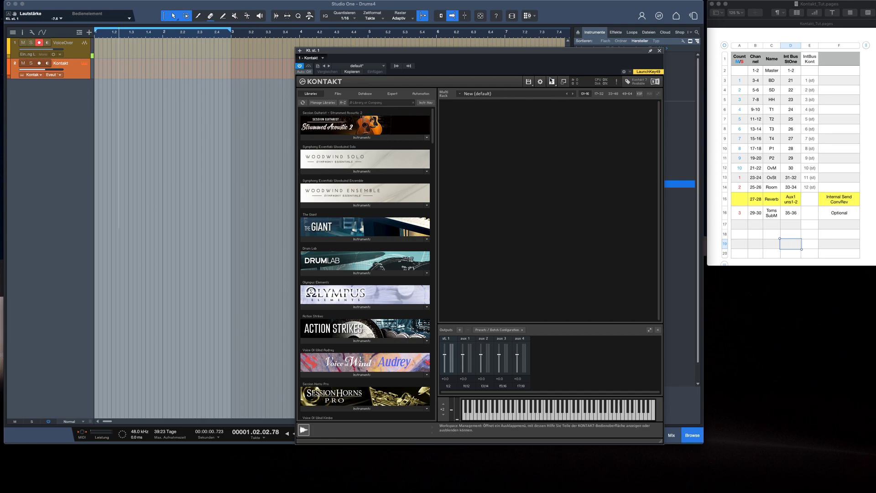
pyautogui.click(552, 81)
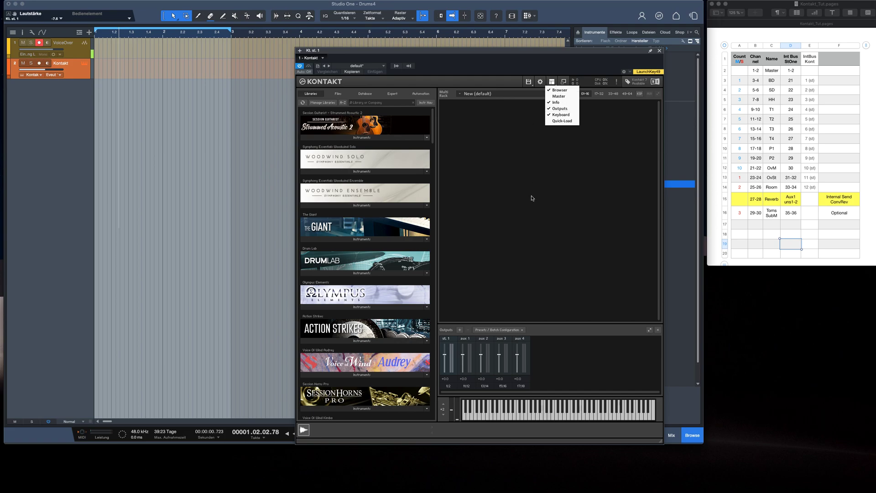
pyautogui.click(559, 109)
pyautogui.click(552, 81)
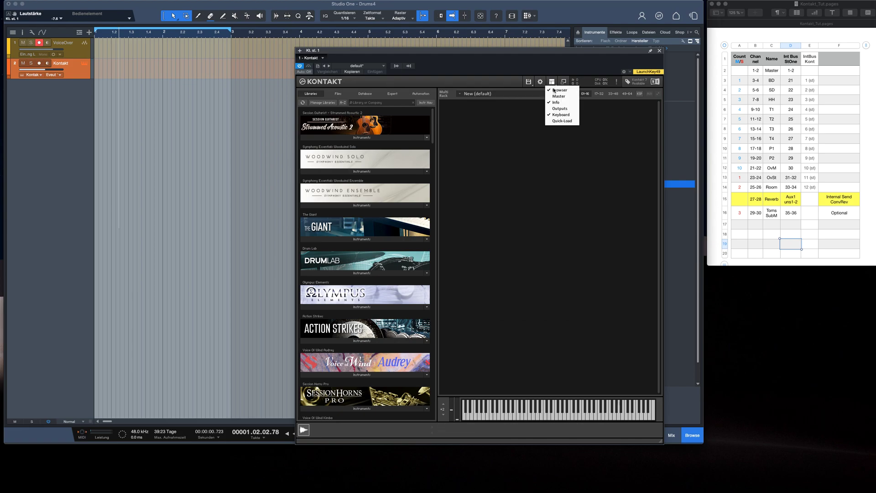
pyautogui.click(560, 108)
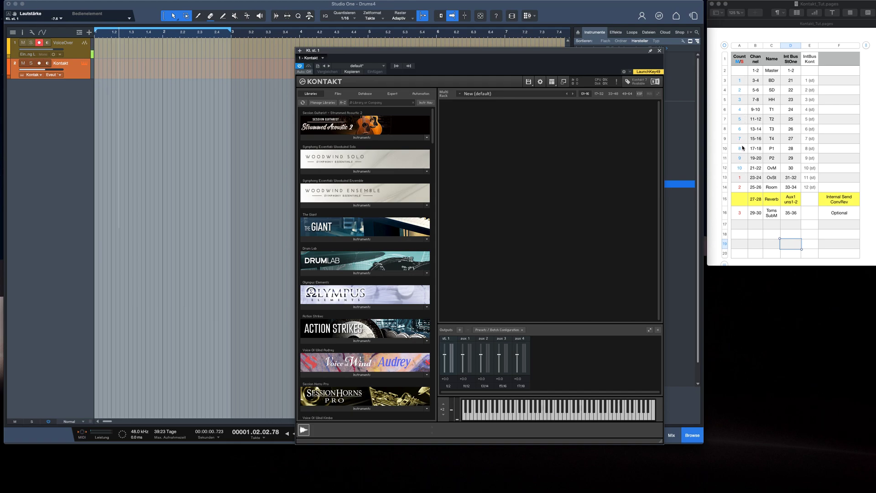
# - Add 10 mono Kontakt outputs of 1 channel each, routed from host output Kt. unassigned [21]
pyautogui.click(460, 330)
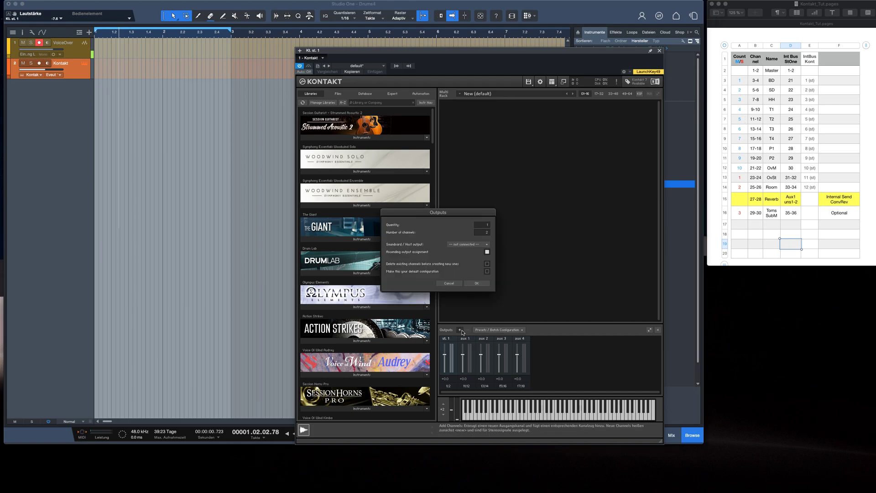
pyautogui.doubleClick(486, 225)
pyautogui.write('10')
pyautogui.doubleClick(486, 233)
pyautogui.write('1')
pyautogui.click(481, 244)
pyautogui.press('Up')
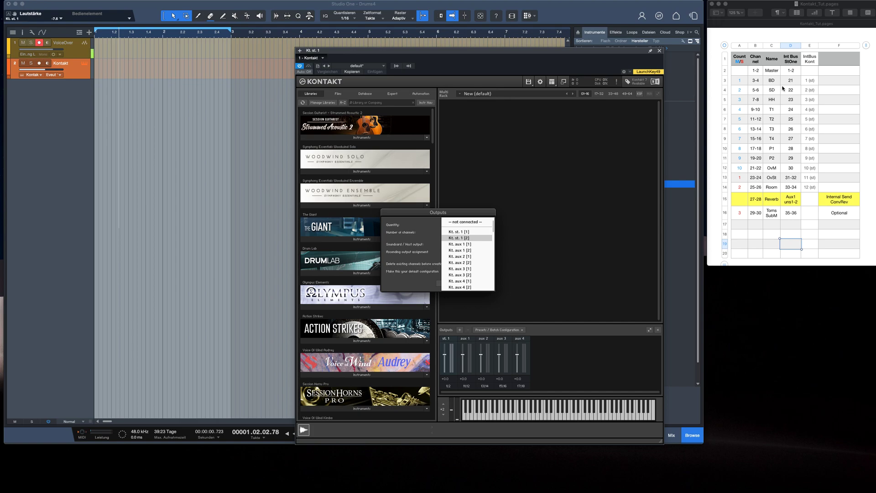
pyautogui.scroll(-10, 470, 251)
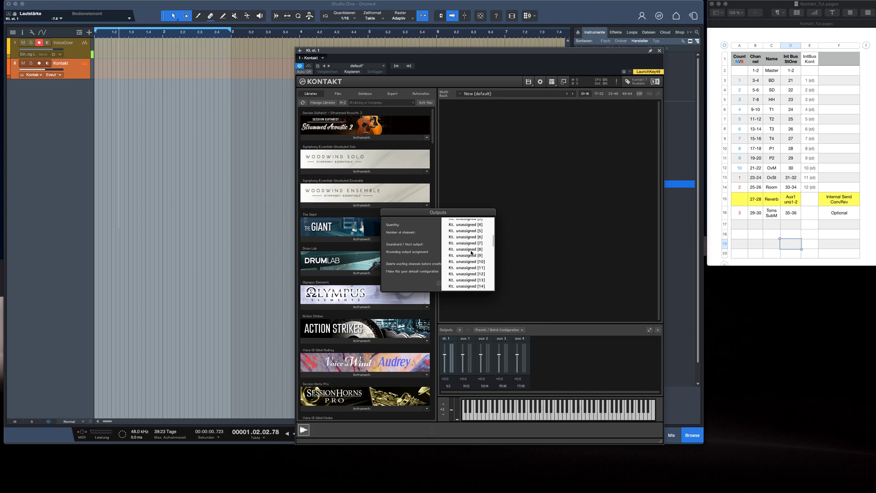
pyautogui.scroll(-5, 472, 253)
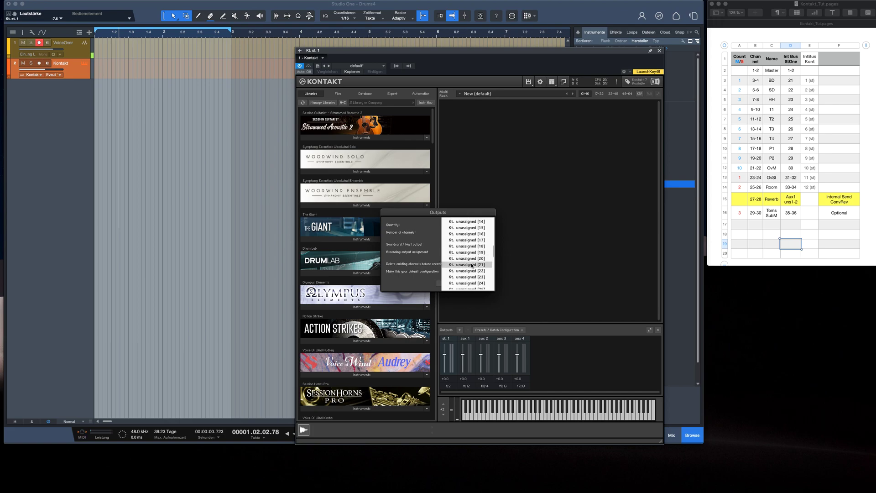
pyautogui.click(472, 264)
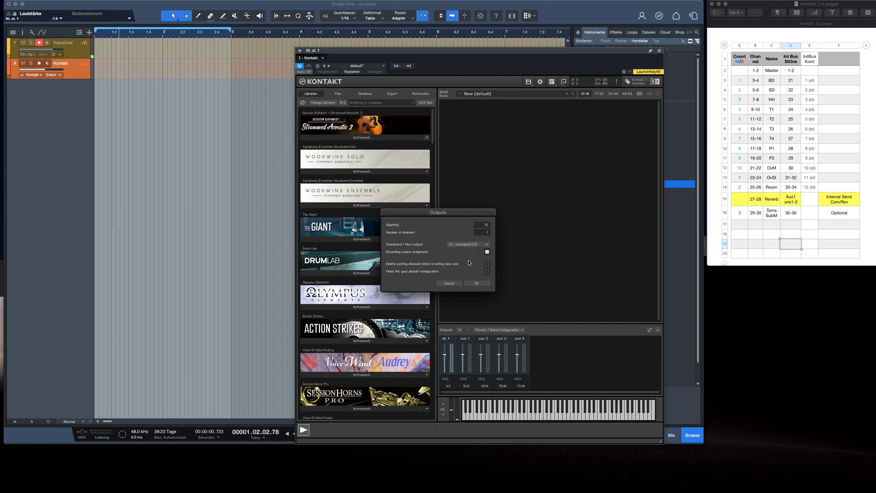
pyautogui.click(482, 282)
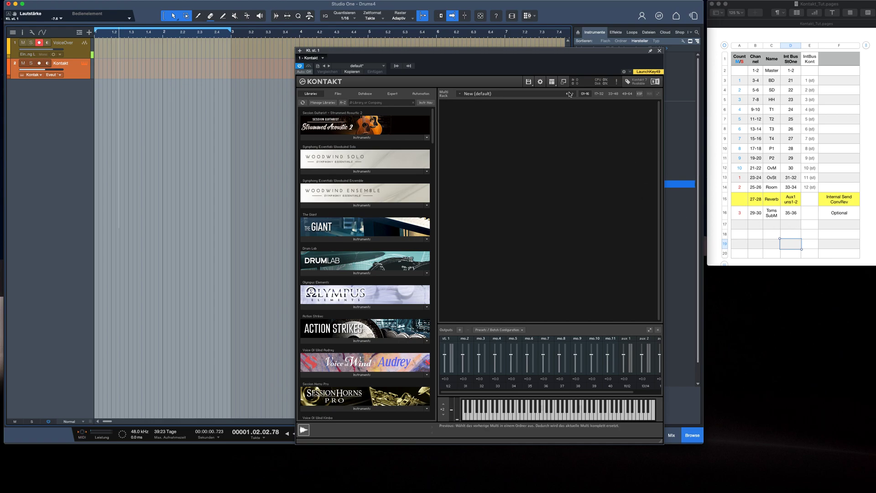
# - Add 2 stereo outputs, st.12 and st.13, on host output Kt. unassigned [31]
pyautogui.click(459, 331)
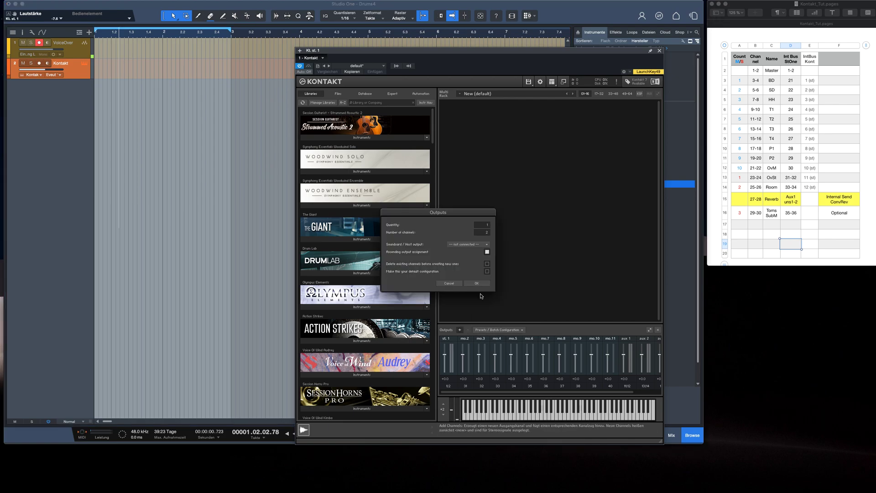
pyautogui.click(488, 232)
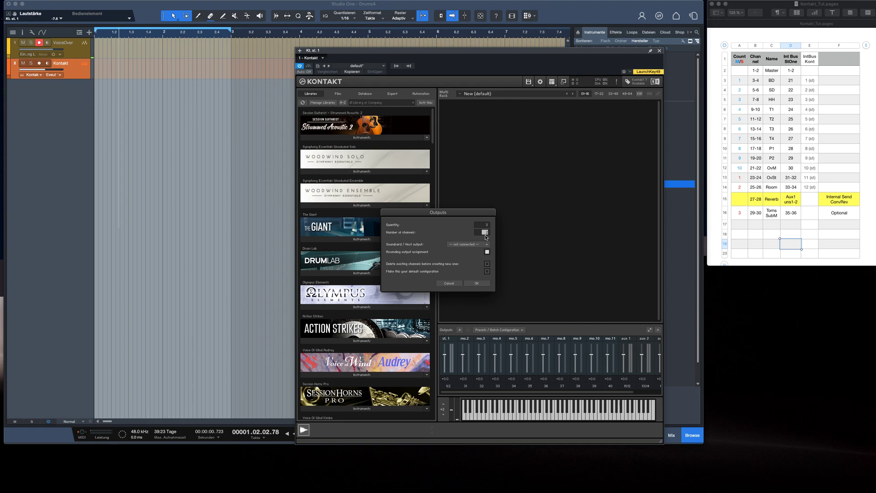
pyautogui.click(470, 246)
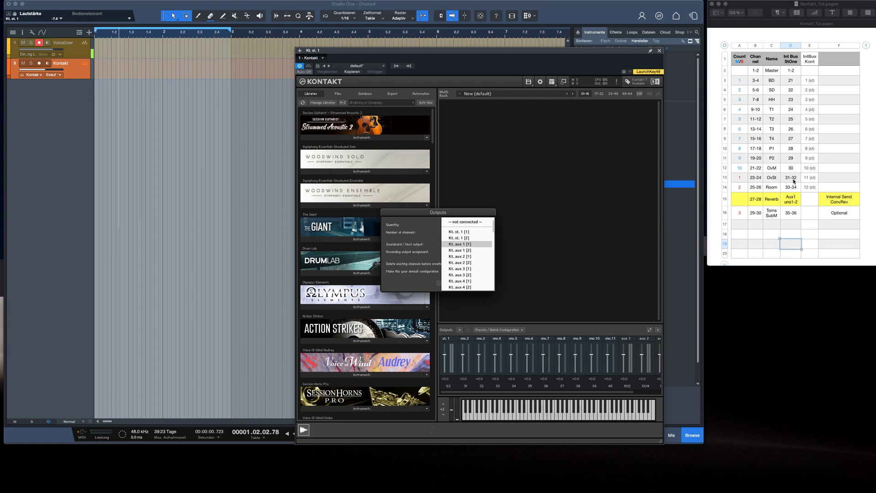
pyautogui.scroll(-6, 479, 263)
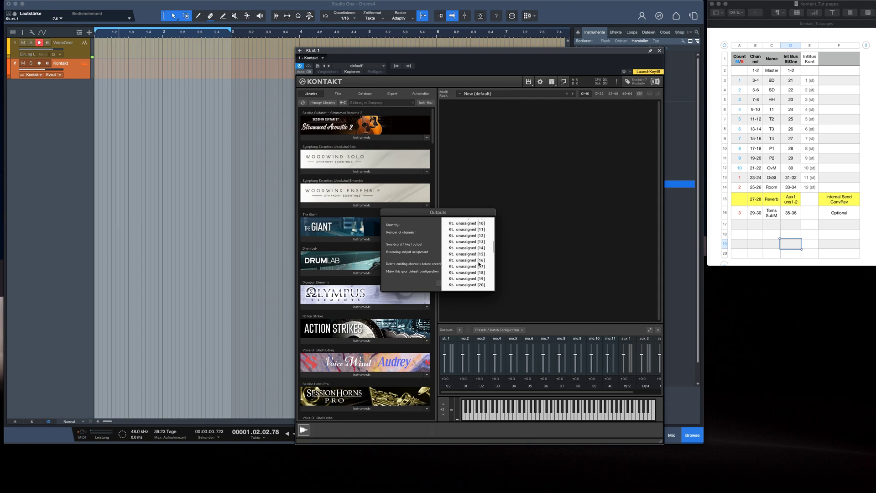
pyautogui.scroll(-6, 478, 263)
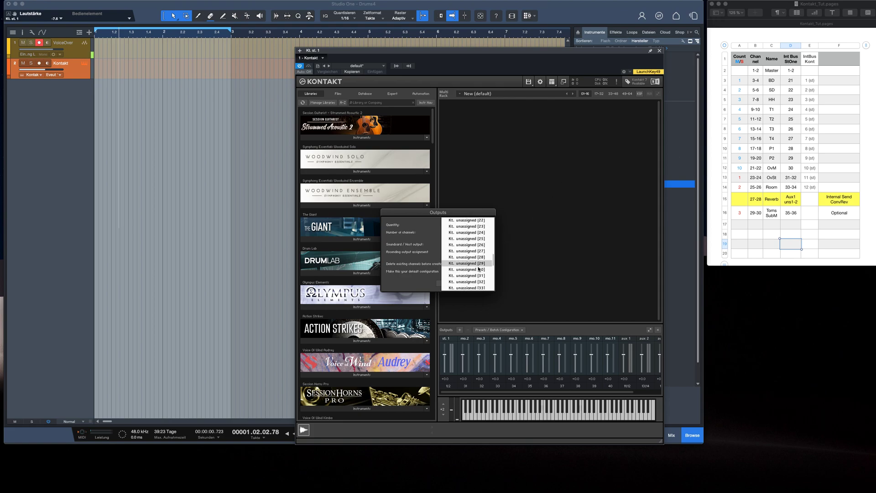
pyautogui.click(479, 276)
pyautogui.click(478, 284)
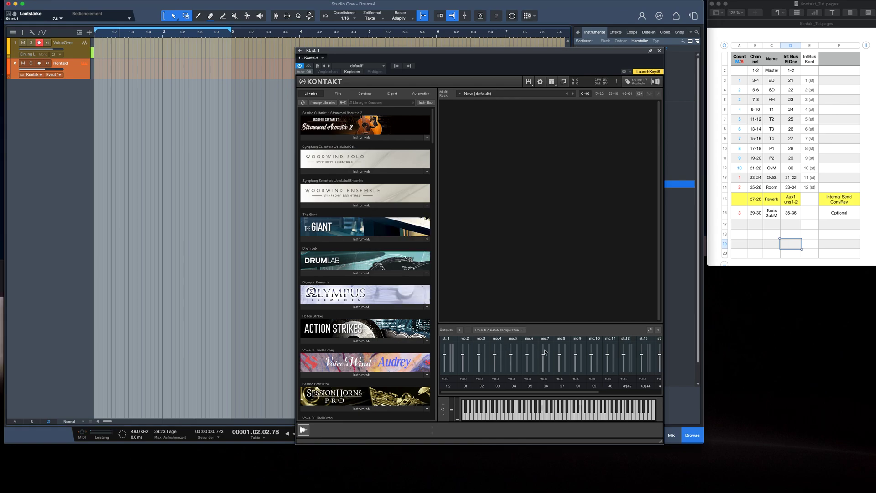
# - Name the first Kontakt output channels Master, BD, SD and HH
pyautogui.hscroll(2, 589, 351)
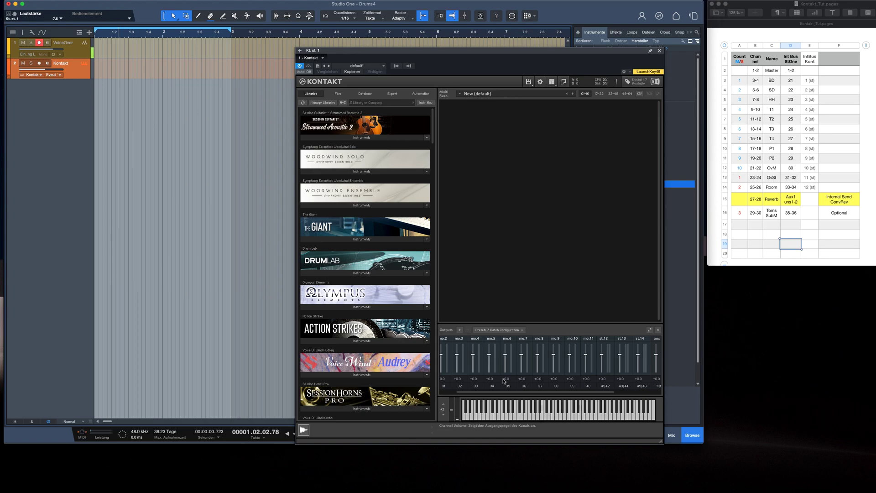
pyautogui.hscroll(-2, 525, 361)
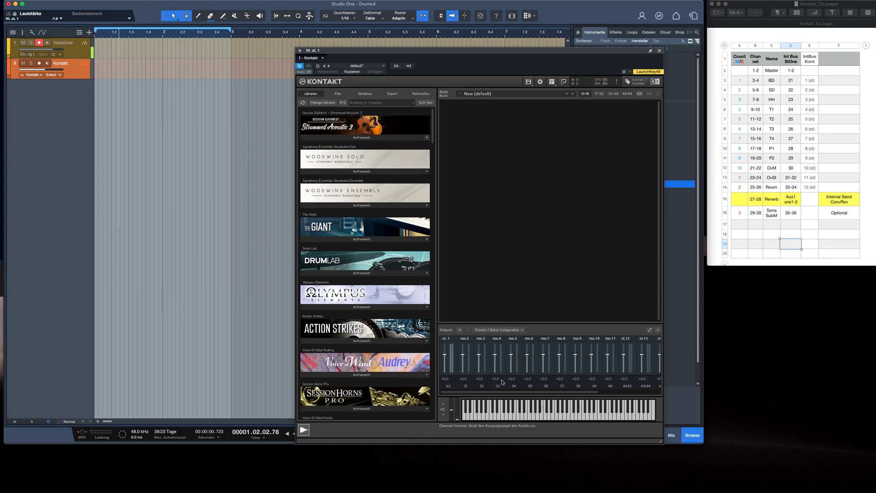
pyautogui.click(446, 338)
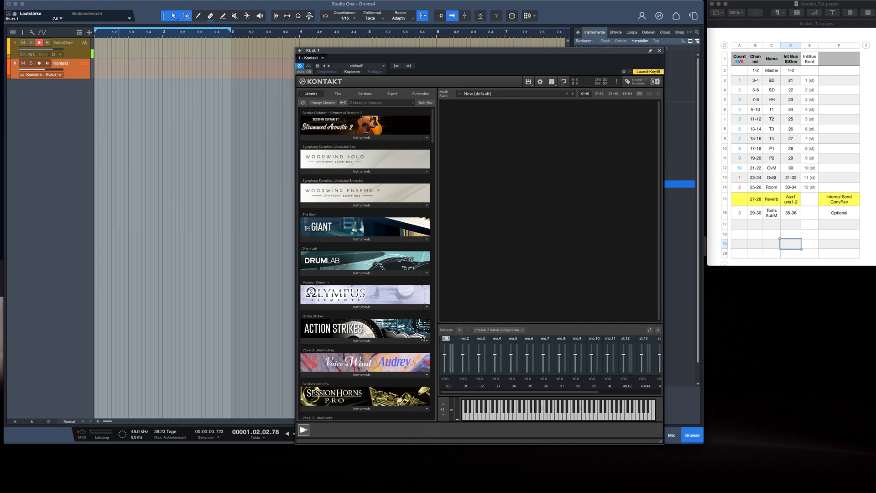
pyautogui.write('M')
pyautogui.press('Return')
pyautogui.click(465, 338)
pyautogui.write('BD')
pyautogui.press('Tab')
pyautogui.write('SD')
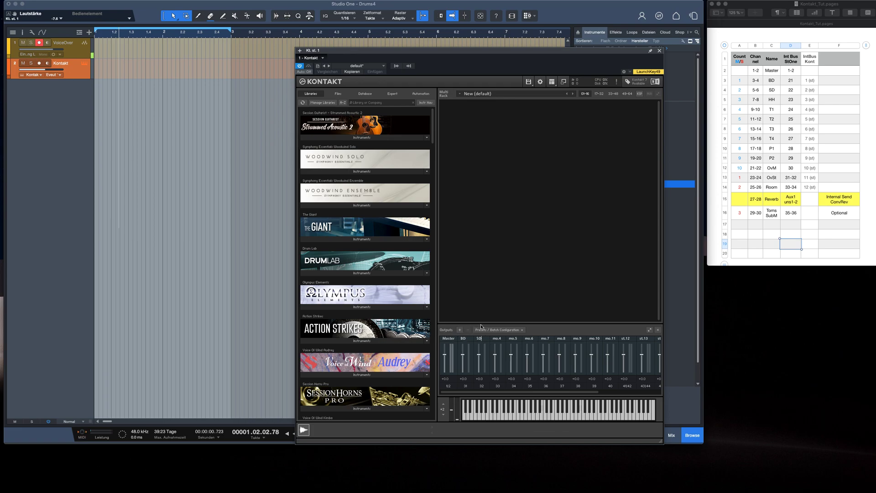
pyautogui.press('Tab')
pyautogui.write('H')
pyautogui.press('Tab')
# - Name the next output channels T1, T2, T3, T4 and P1
pyautogui.write('T1')
pyautogui.press('Tab')
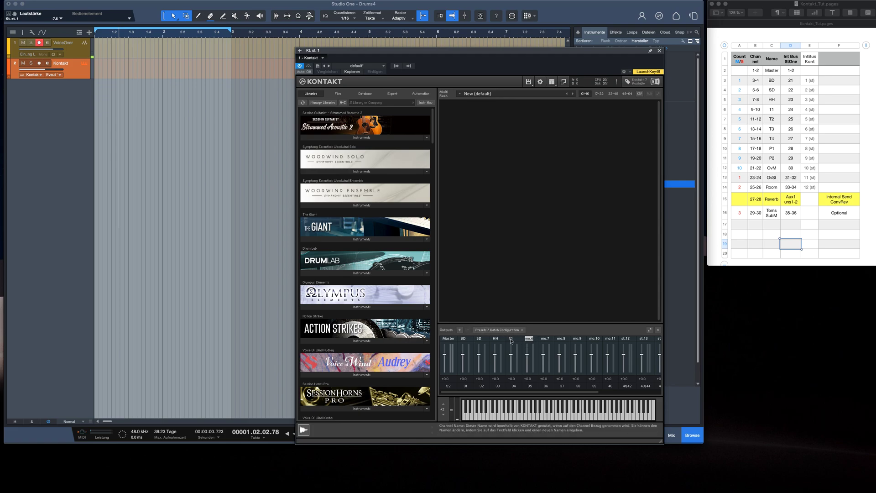
pyautogui.write('T2')
pyautogui.press('Tab')
pyautogui.write('T3')
pyautogui.press('Tab')
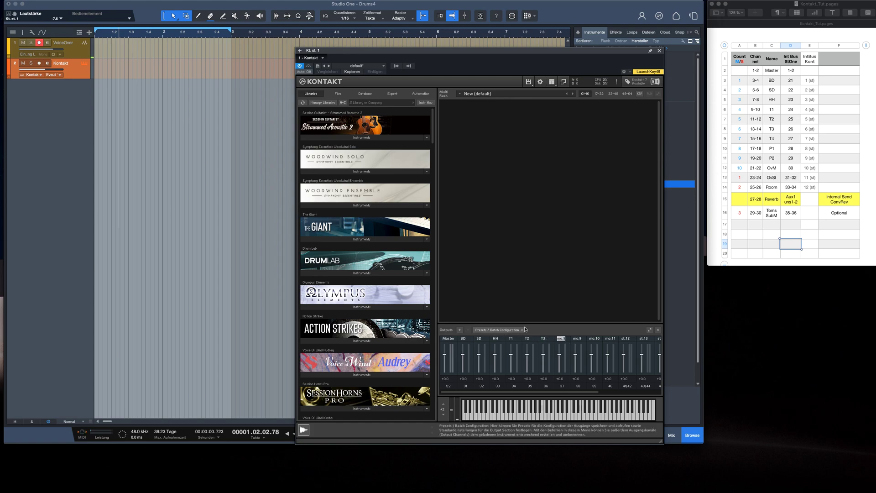
pyautogui.write('T4')
pyautogui.press('Return')
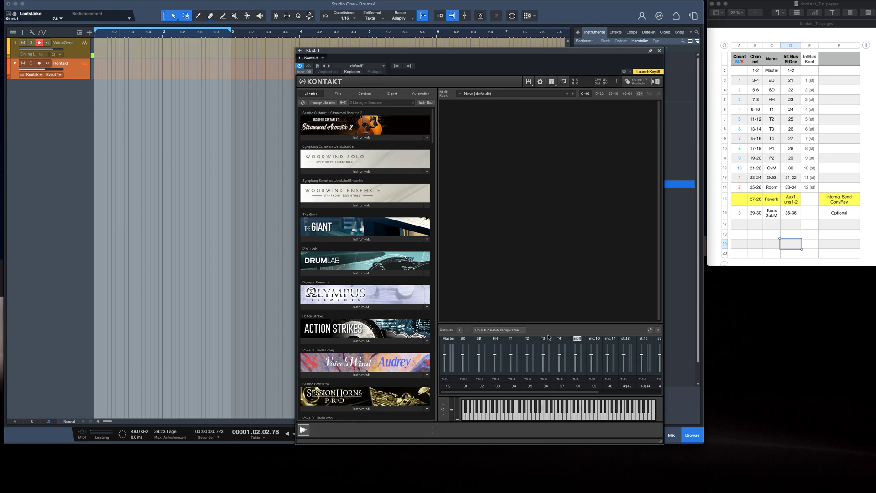
pyautogui.write('P1')
pyautogui.press('Return')
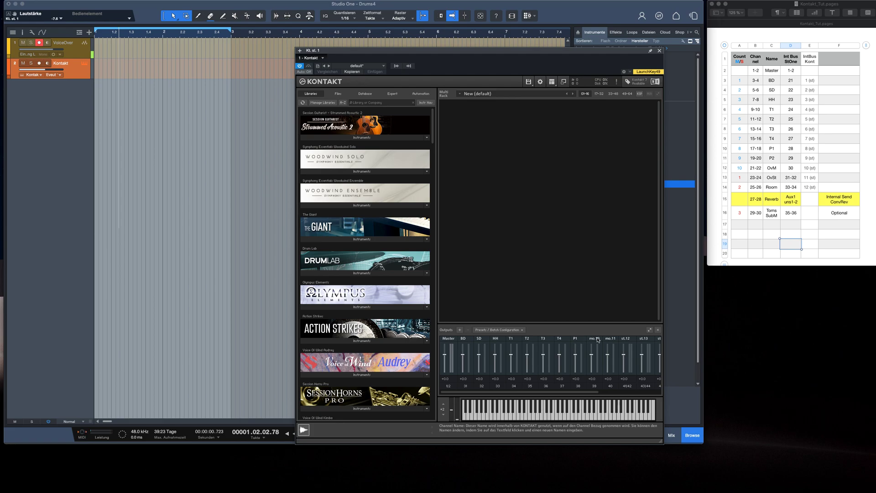
# - Name mo.10 P2 and st.12 OvSt, leaving mo.11 for later
pyautogui.click(587, 339)
pyautogui.write('P2')
pyautogui.press('Tab')
pyautogui.press('Escape')
pyautogui.click(628, 338)
pyautogui.write('C')
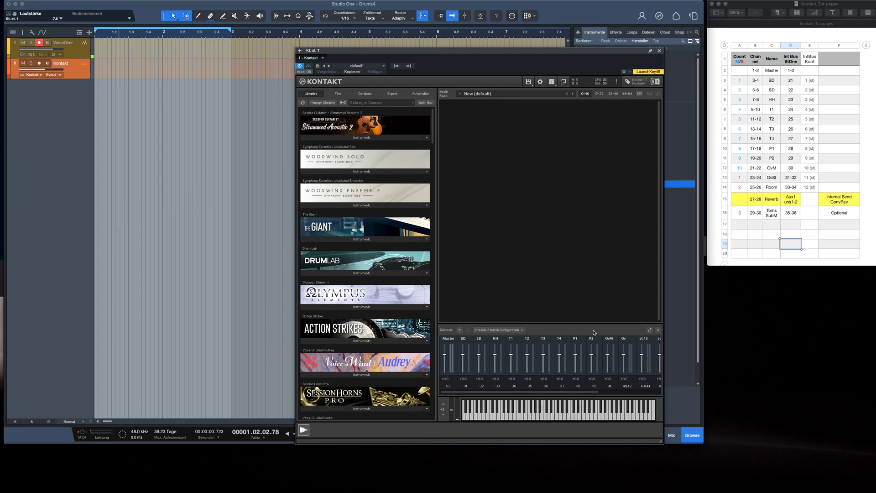
pyautogui.press('Tab')
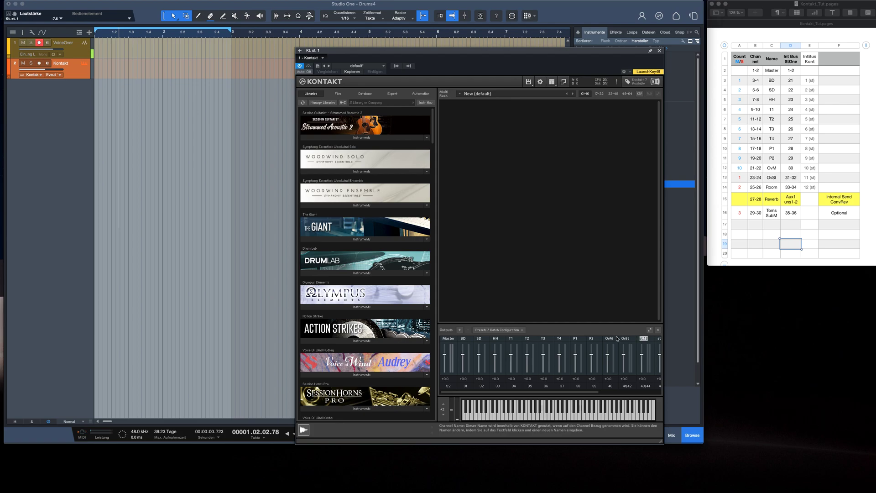
# - Rename output st.13 to Room and st.14 to TomsSubM
pyautogui.hscroll(5, 630, 363)
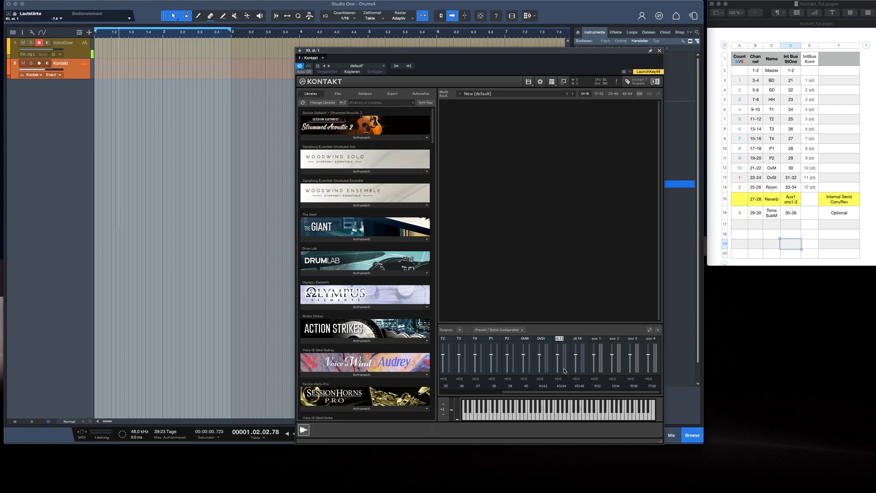
pyautogui.write('Ro')
pyautogui.press('Tab')
pyautogui.write('TomsSubM')
pyautogui.press('Return')
pyautogui.hscroll(-1, 589, 369)
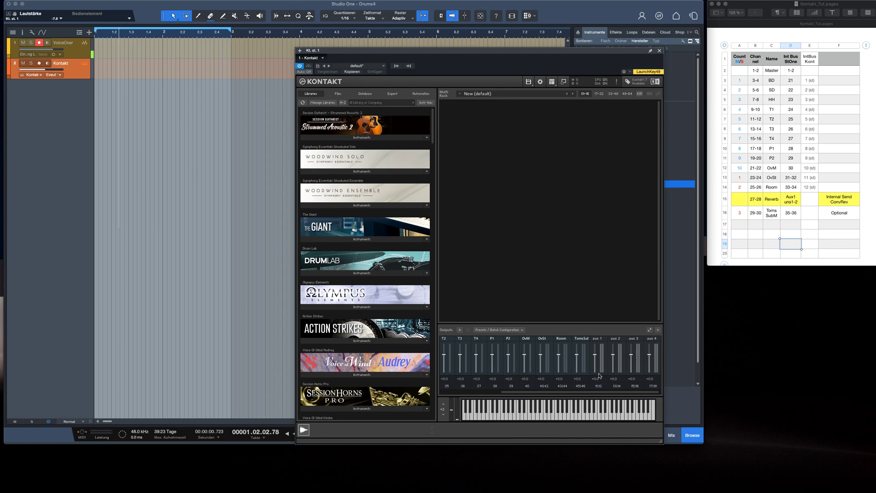
pyautogui.hscroll(-5, 600, 375)
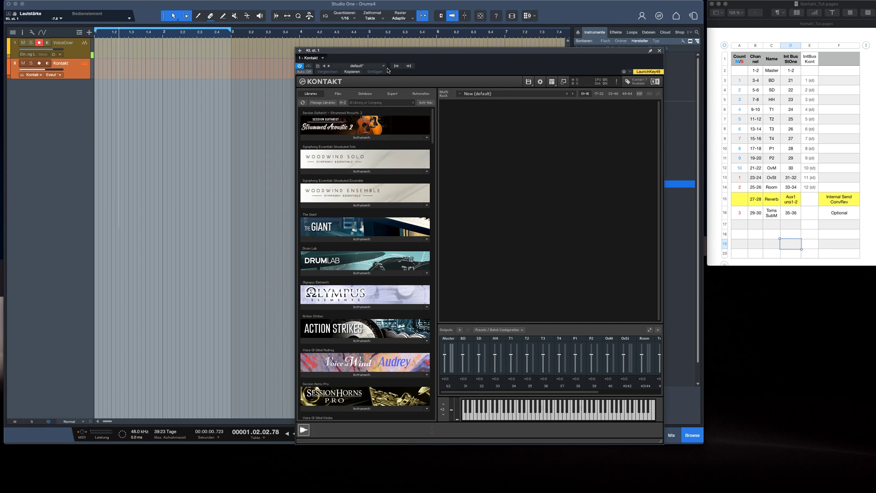
# - Filter Kontakt's libraries with 'dr' and expand Studio Drummer's Instruments list
pyautogui.scroll(-10, 384, 136)
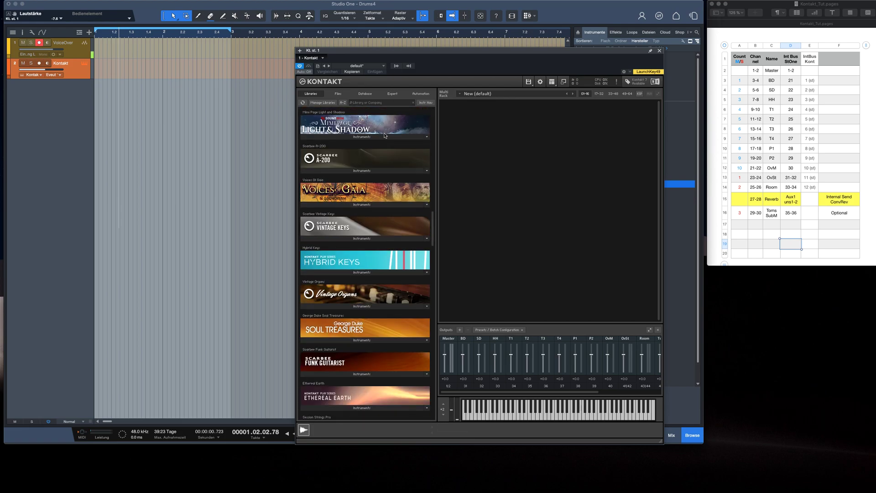
pyautogui.click(374, 104)
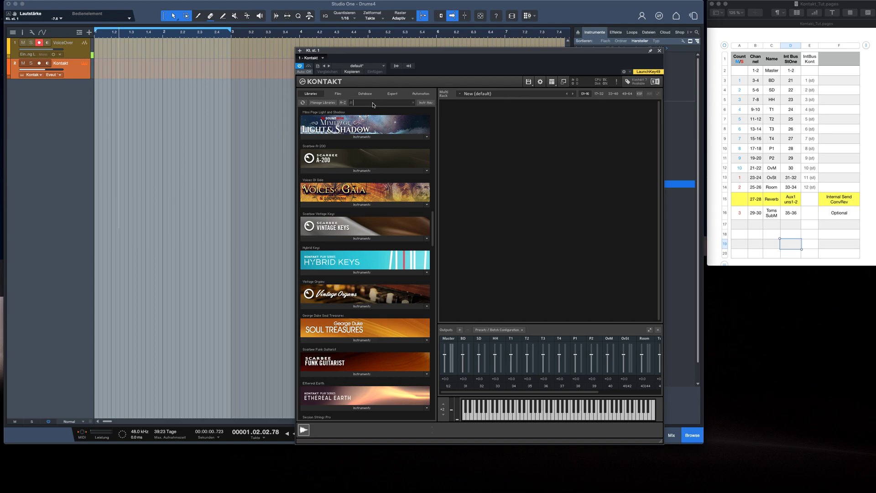
pyautogui.write('dr')
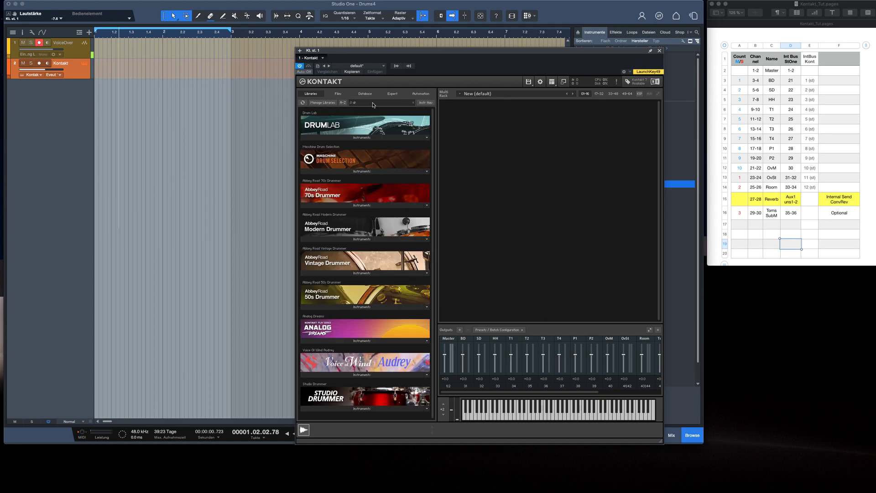
pyautogui.click(363, 409)
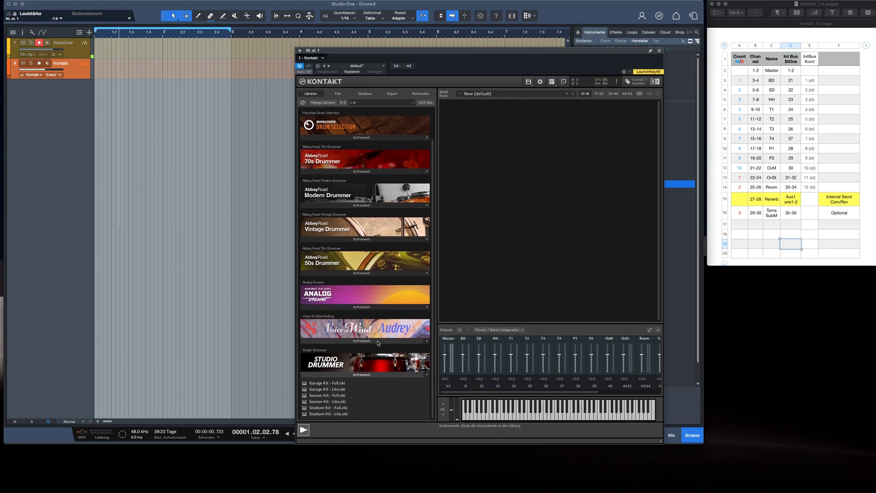
# - Load Stadium Kit - Lite.nki into Kontakt and show its mixer's channel SETTINGS
pyautogui.click(316, 414)
pyautogui.moveTo(553, 173); pyautogui.dragTo(555, 174)
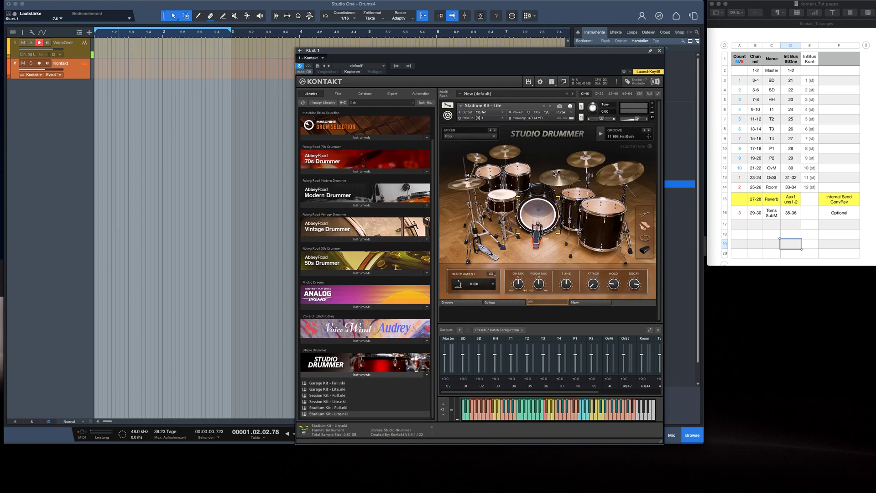
pyautogui.click(590, 303)
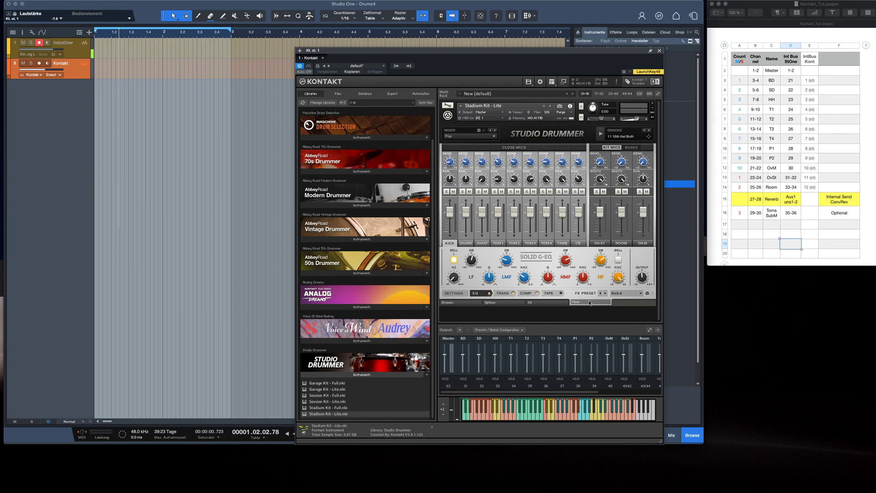
pyautogui.click(547, 302)
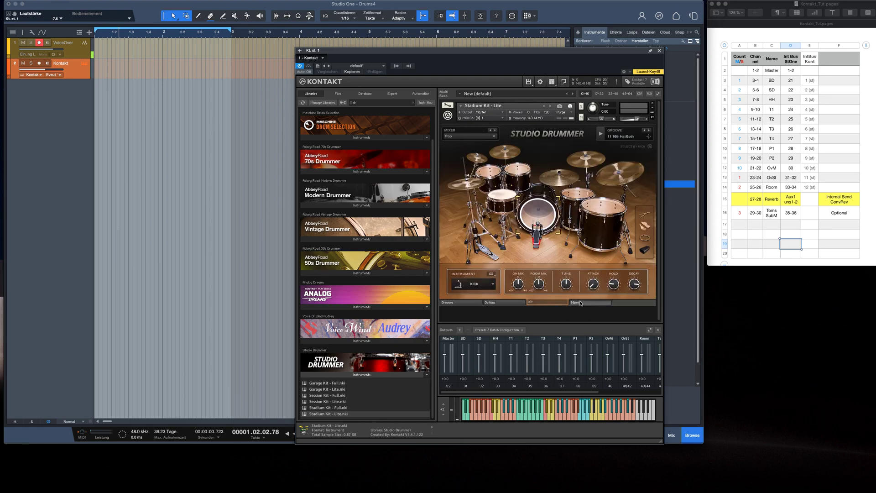
pyautogui.click(590, 301)
pyautogui.click(457, 295)
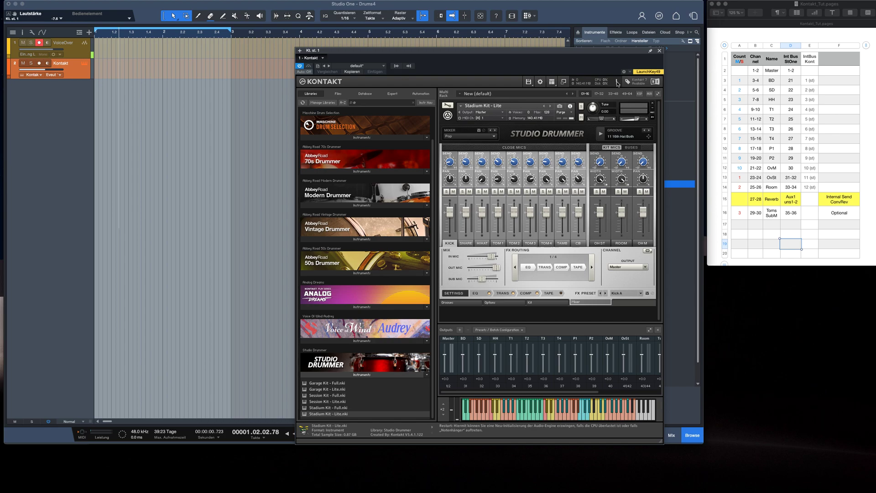
# - Route the kick, snare, hi-hat and Tom 1 channels to outputs BD, SD, HH and T1
pyautogui.click(631, 269)
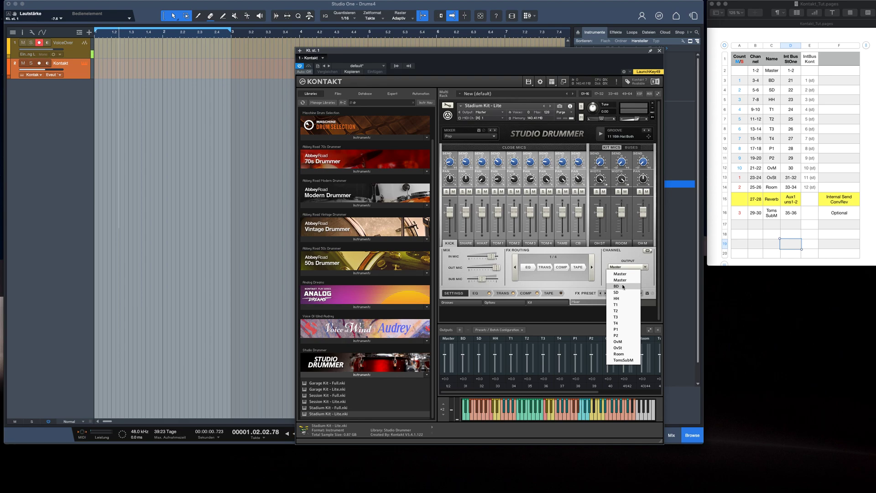
pyautogui.click(651, 274)
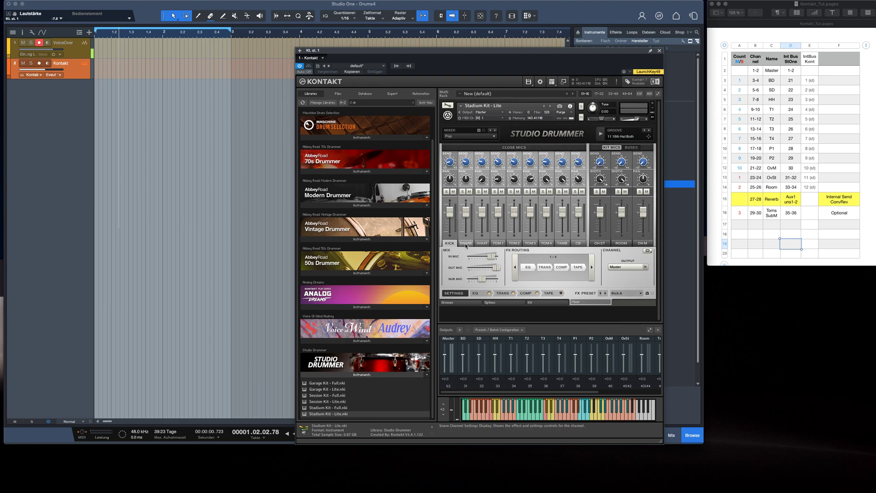
pyautogui.click(625, 269)
pyautogui.click(620, 286)
pyautogui.click(627, 267)
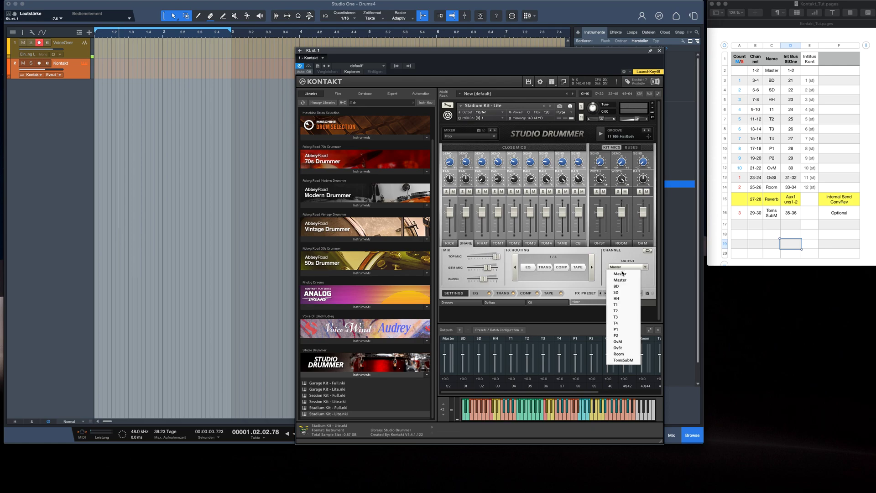
pyautogui.click(620, 296)
pyautogui.click(486, 245)
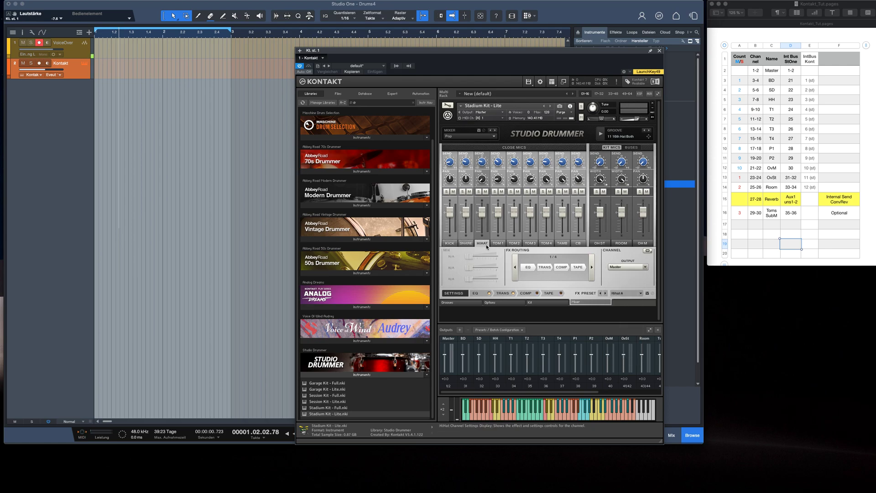
pyautogui.click(633, 266)
pyautogui.click(625, 310)
pyautogui.click(498, 242)
pyautogui.click(617, 267)
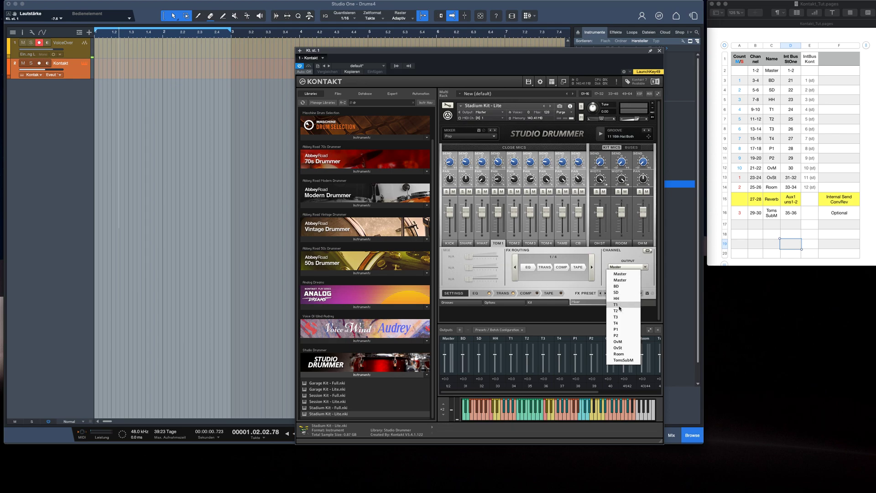
pyautogui.click(618, 305)
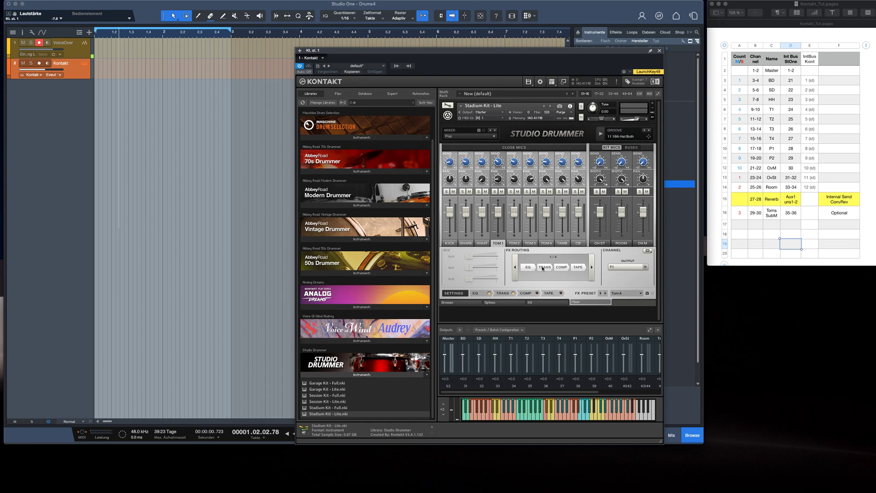
# - Route Tom 2, Tom 3, Tom 4, tambourine and cowbell to T2, T3, T4, P1 and P2
pyautogui.click(512, 242)
pyautogui.click(626, 266)
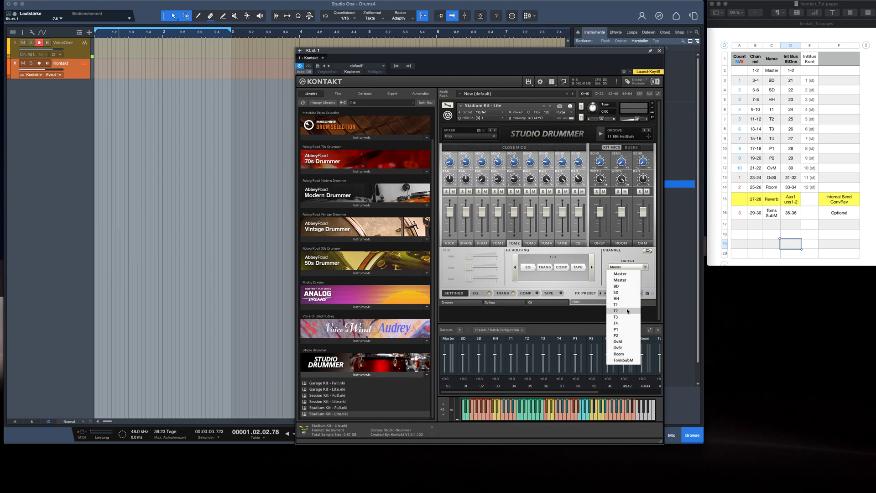
pyautogui.click(626, 308)
pyautogui.click(530, 243)
pyautogui.click(625, 268)
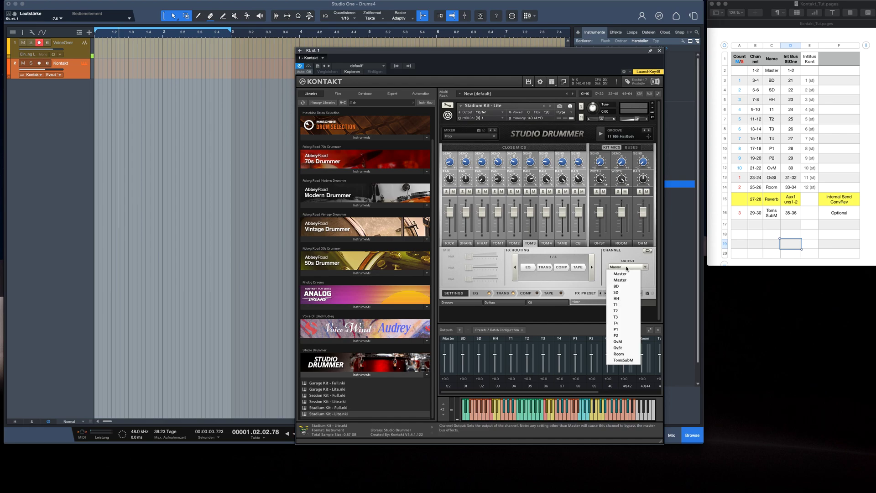
pyautogui.click(630, 316)
pyautogui.click(546, 243)
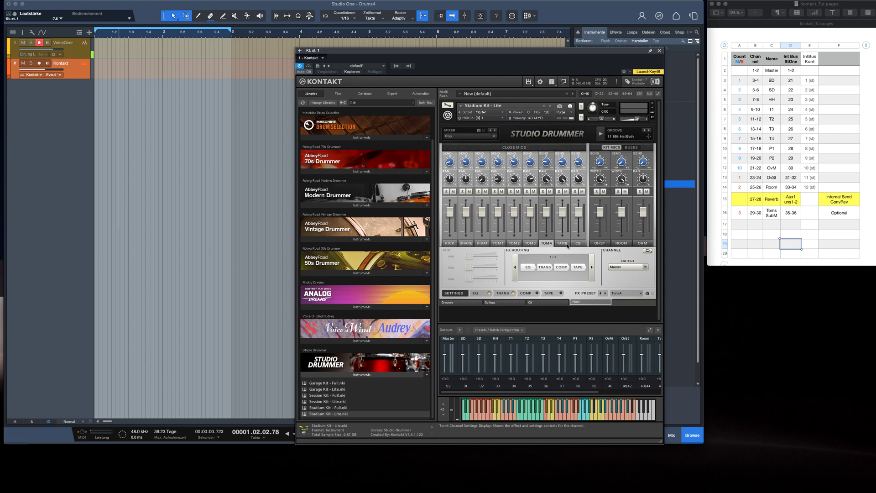
pyautogui.click(630, 270)
pyautogui.click(620, 324)
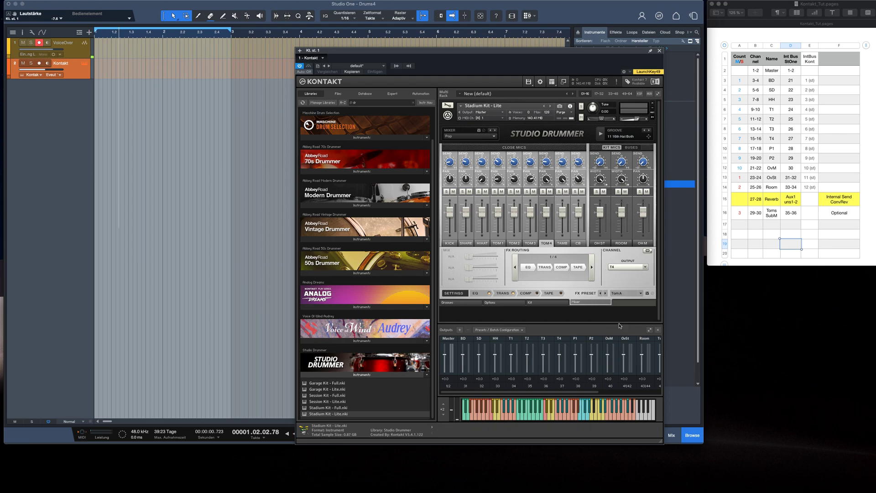
pyautogui.click(562, 243)
pyautogui.click(629, 266)
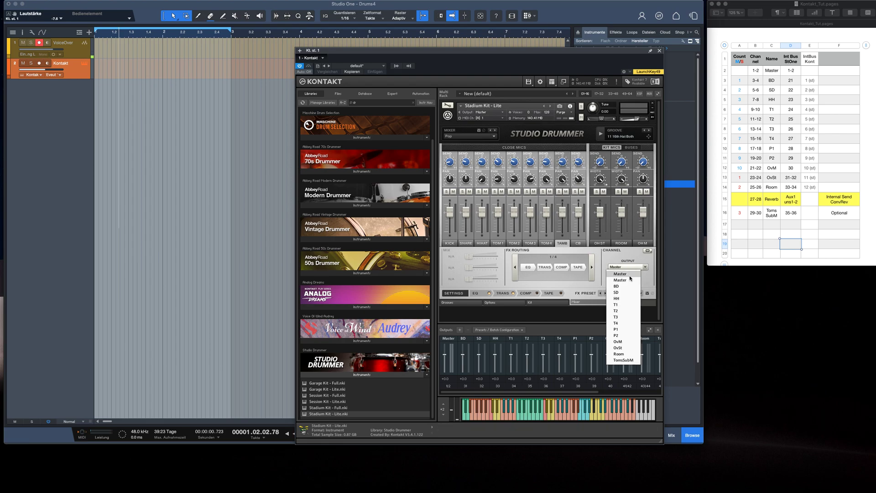
pyautogui.click(620, 329)
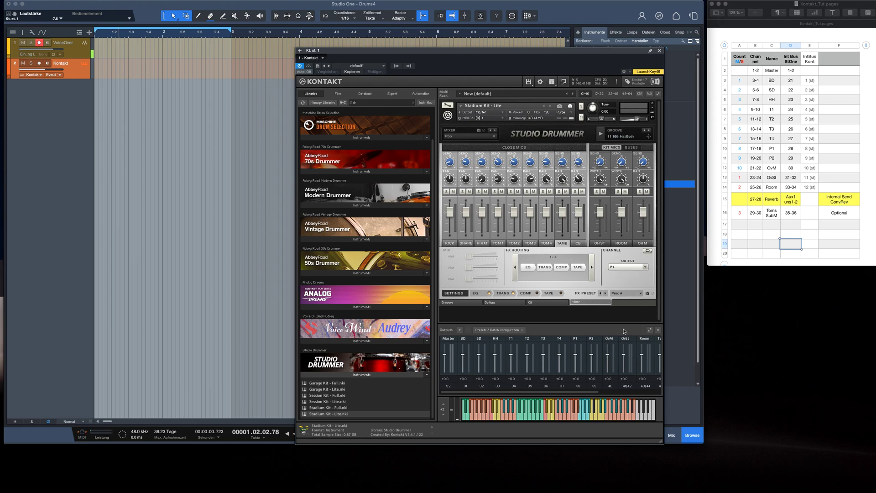
pyautogui.click(579, 244)
pyautogui.click(628, 267)
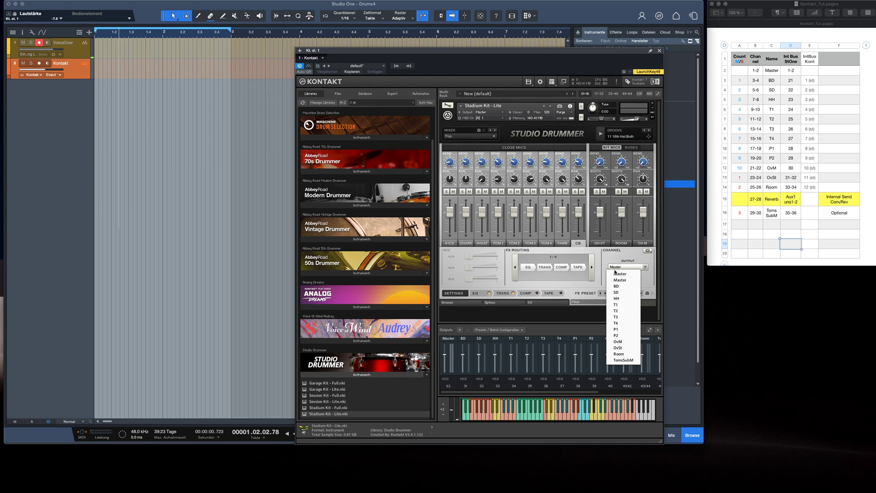
pyautogui.click(617, 336)
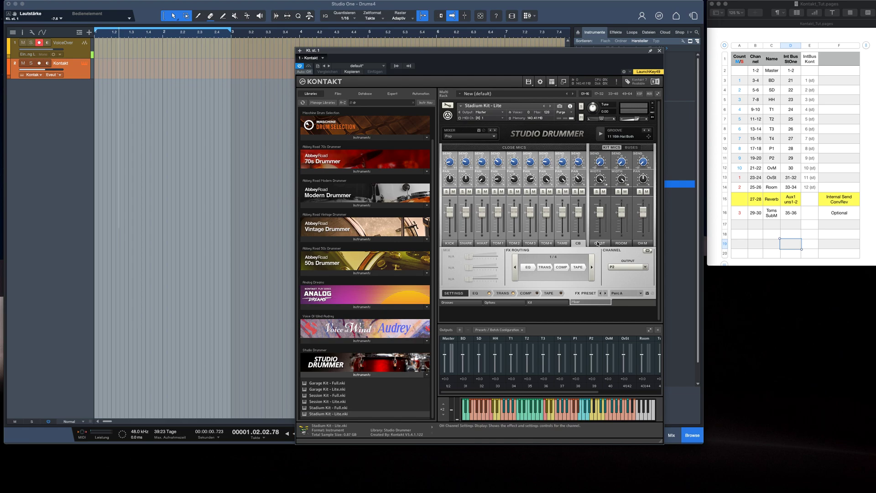
# - Route the stereo overheads to the OvSt output and the room mics to Room
pyautogui.click(564, 244)
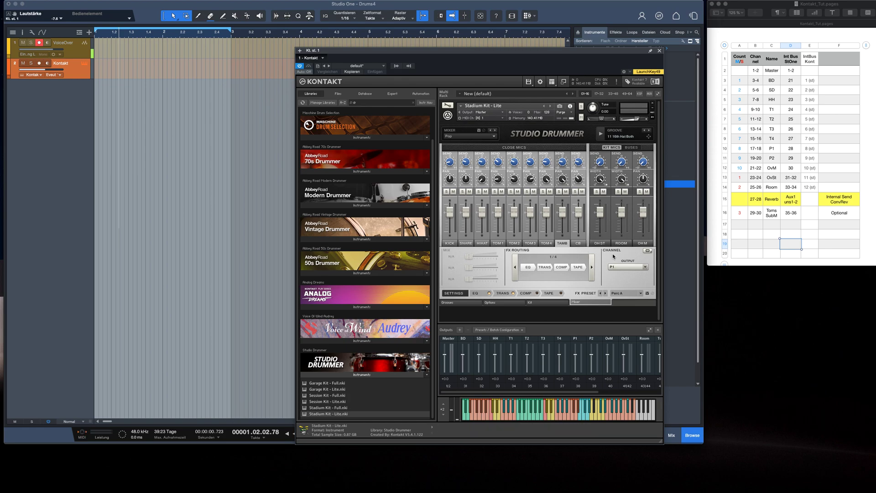
pyautogui.click(599, 244)
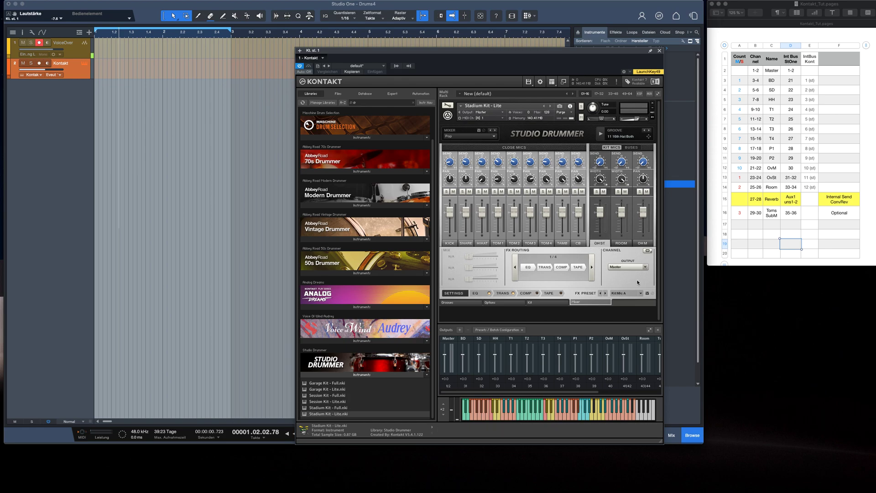
pyautogui.click(628, 267)
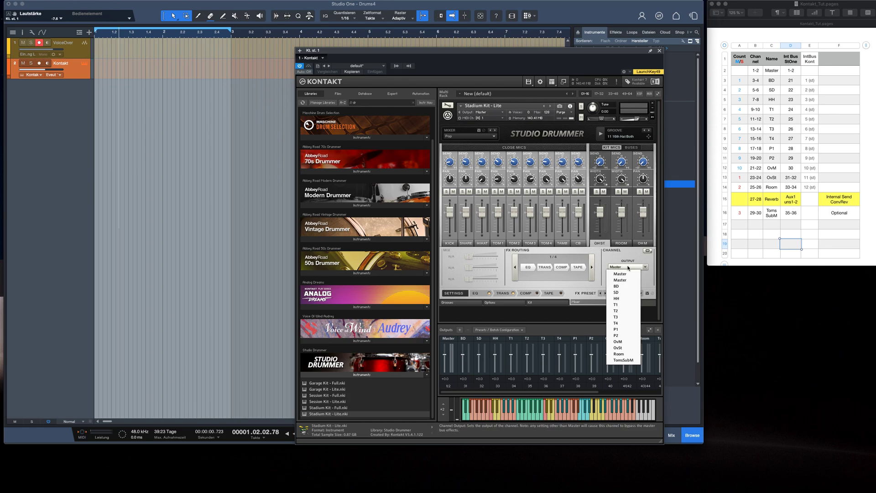
pyautogui.click(625, 347)
pyautogui.click(622, 243)
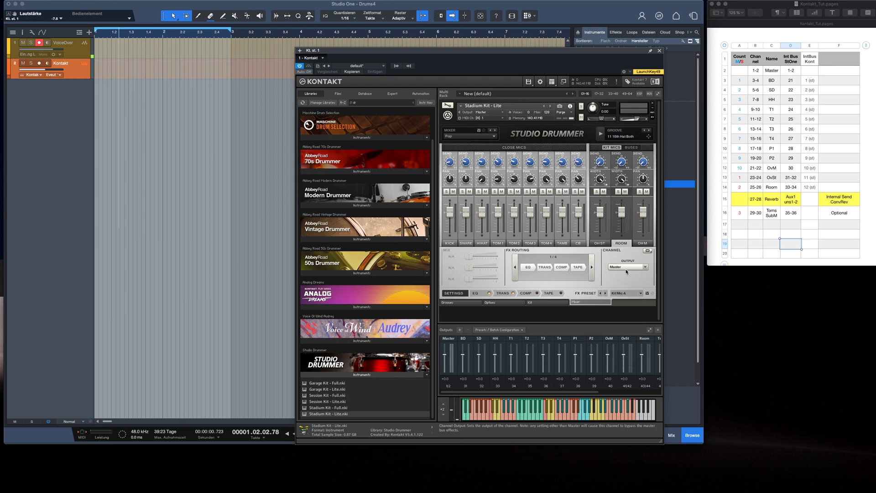
pyautogui.click(626, 268)
pyautogui.click(619, 353)
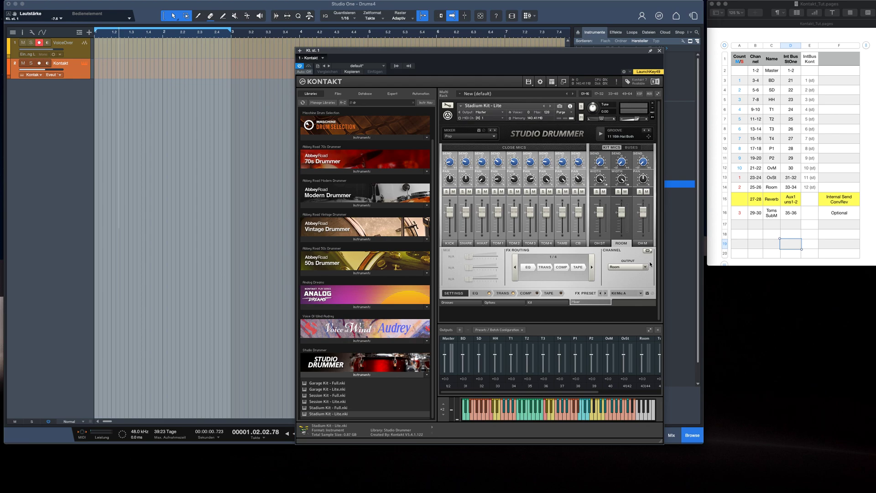
# - Route the OH M channel to OvM, then show the drummer's BUSES page
pyautogui.click(643, 243)
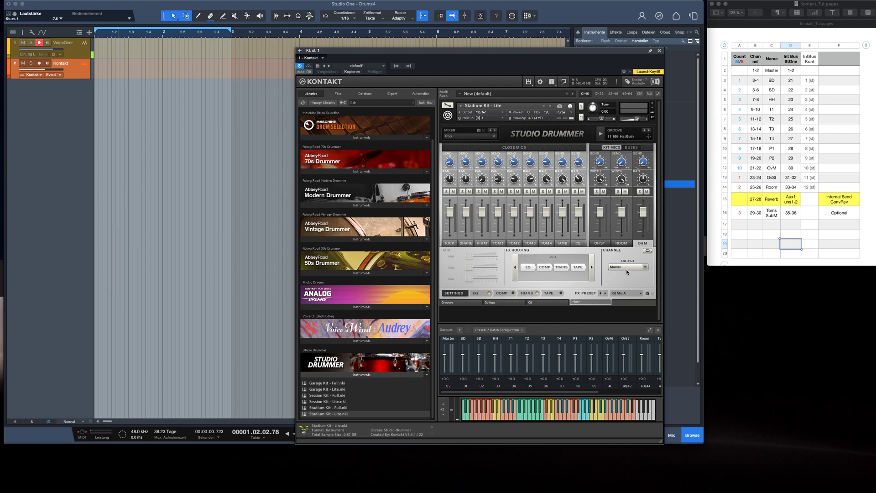
pyautogui.click(627, 268)
pyautogui.click(627, 341)
pyautogui.click(632, 147)
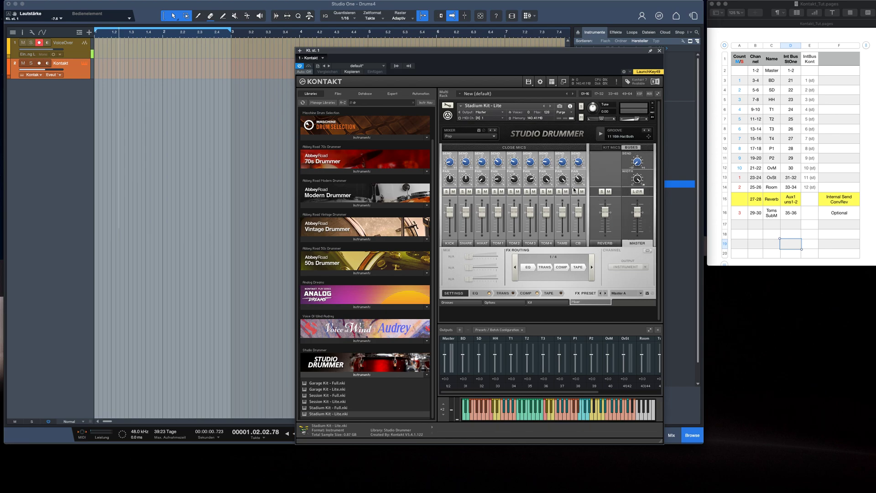
# - Back on KIT MICS, raise the kick reverb send to -13.1 dB and adjust the snare reverb send
pyautogui.click(612, 148)
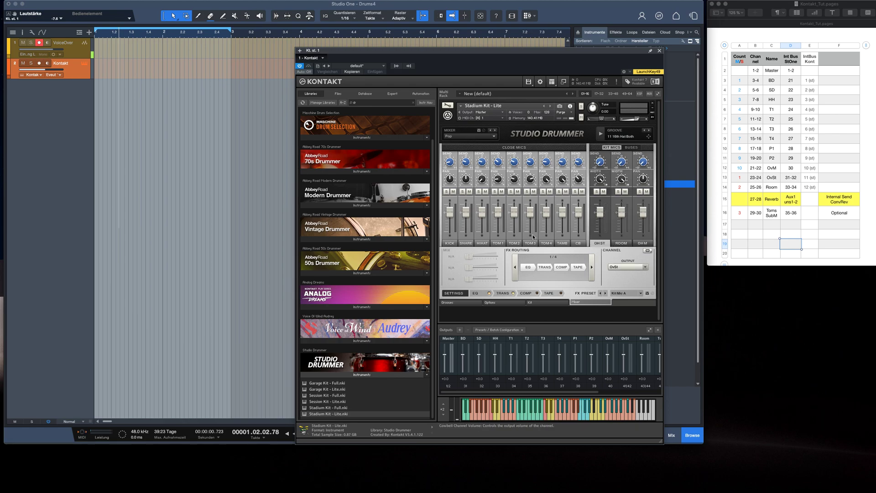
pyautogui.click(451, 158)
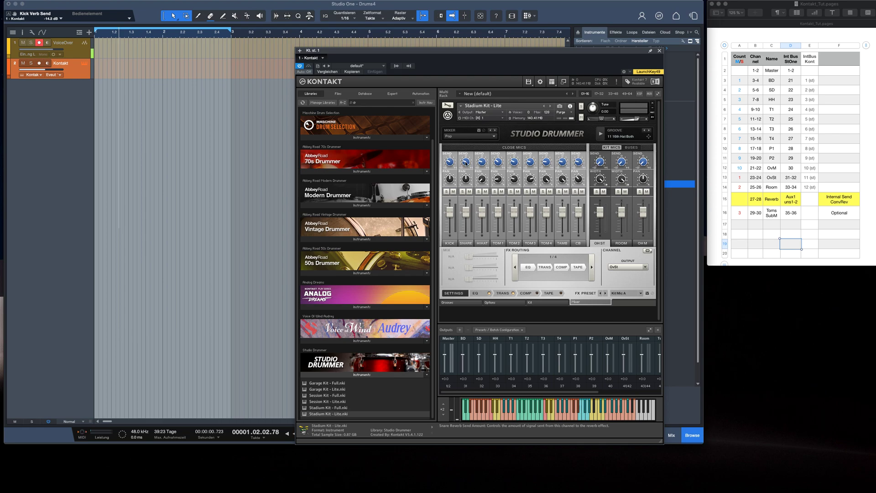
pyautogui.moveTo(454, 156); pyautogui.dragTo(447, 160)
pyautogui.click(468, 163)
# - Adjust the hi-hat and tambourine pans and pan the cowbell to 18 L
pyautogui.click(482, 183)
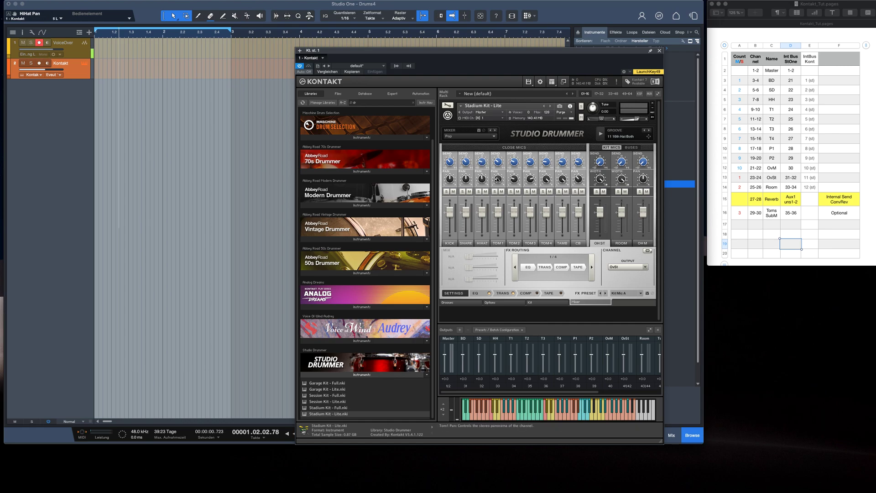
pyautogui.click(564, 180)
pyautogui.moveTo(578, 179); pyautogui.dragTo(581, 172)
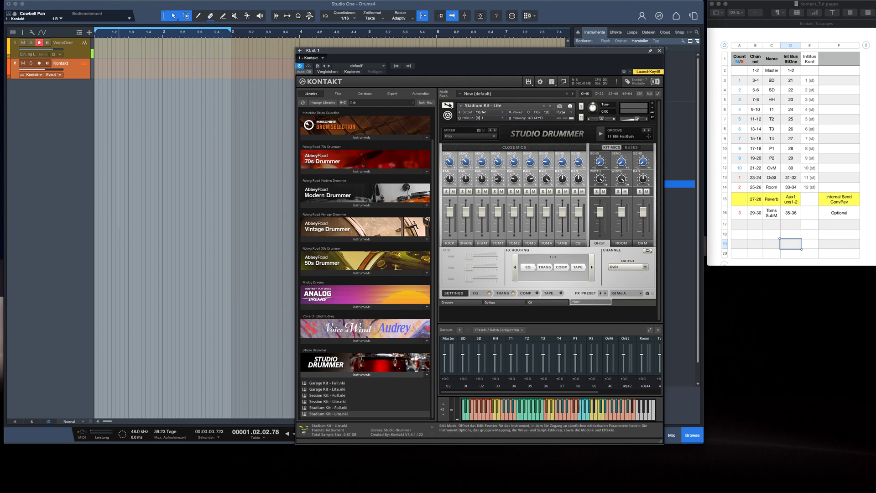
# - Put the Stadium Kit into Kontakt Edit Mode and expand its Send Effects section
pyautogui.click(447, 105)
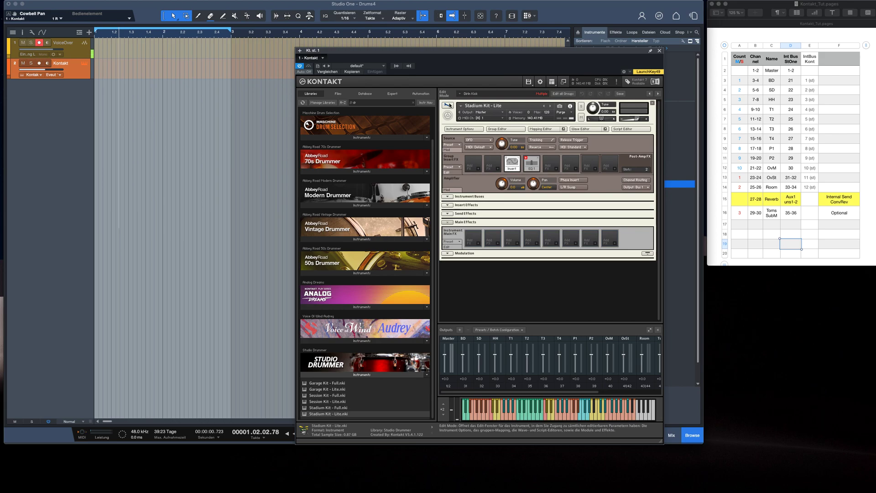
pyautogui.click(448, 105)
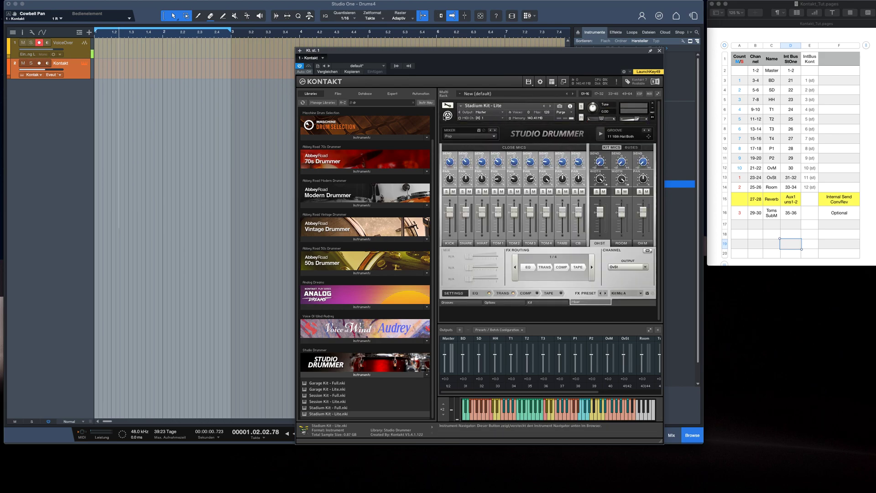
pyautogui.click(448, 106)
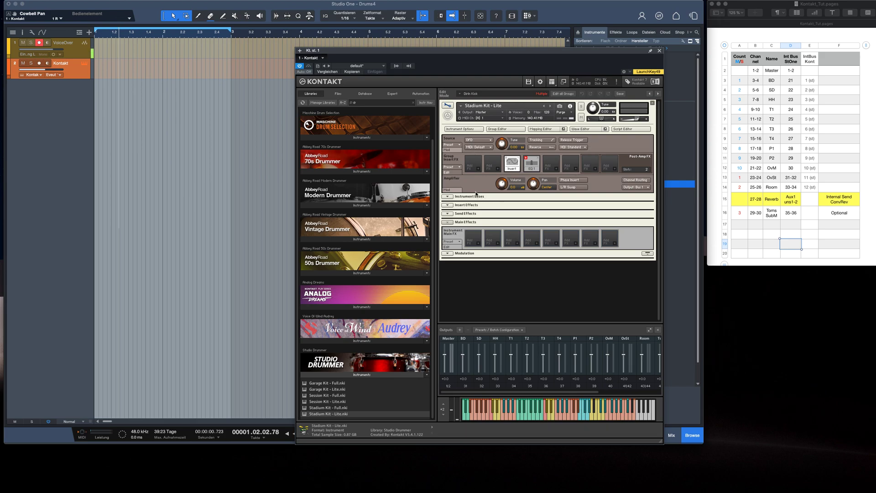
pyautogui.click(448, 213)
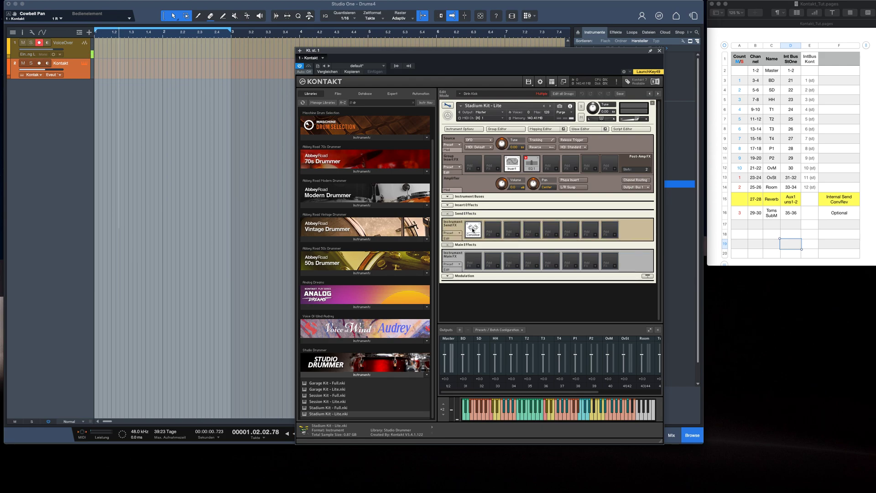
# - Route the Convolve reverb's Return output to Aux 1
pyautogui.click(452, 239)
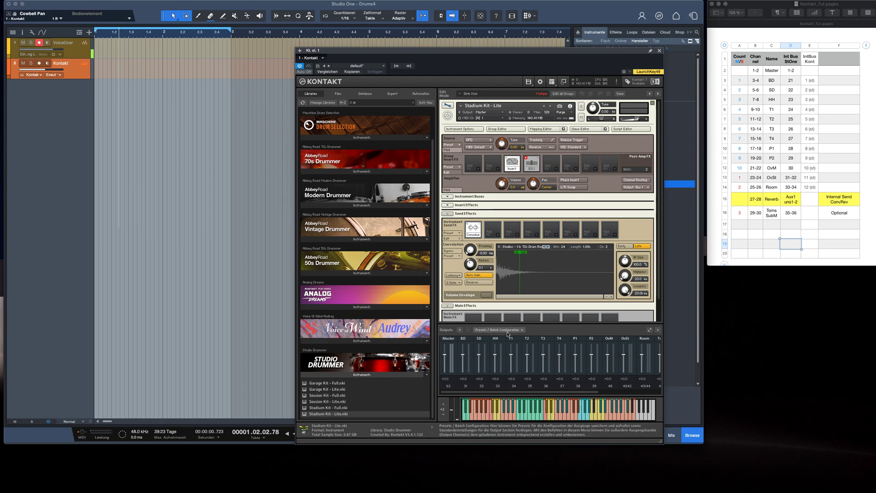
pyautogui.click(492, 269)
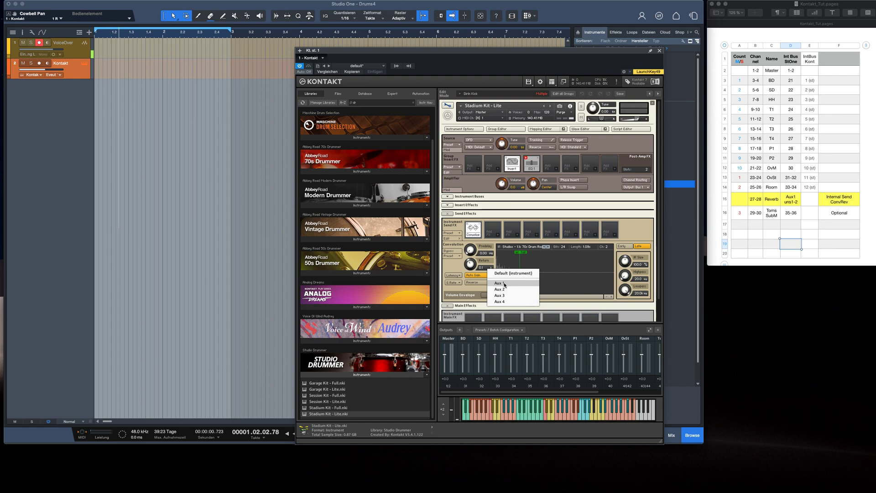
pyautogui.click(504, 284)
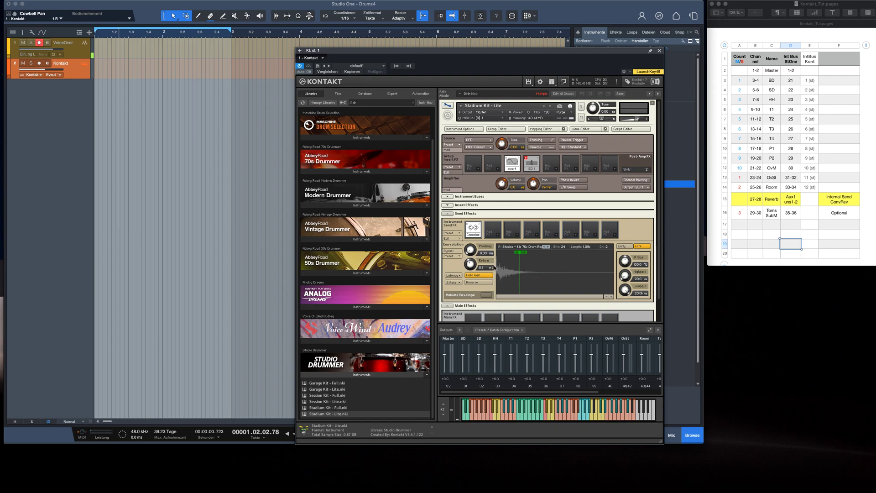
# - Check the aux 1 channel settings, then exit Edit Mode to the Studio Drummer mixer
pyautogui.hscroll(4, 592, 365)
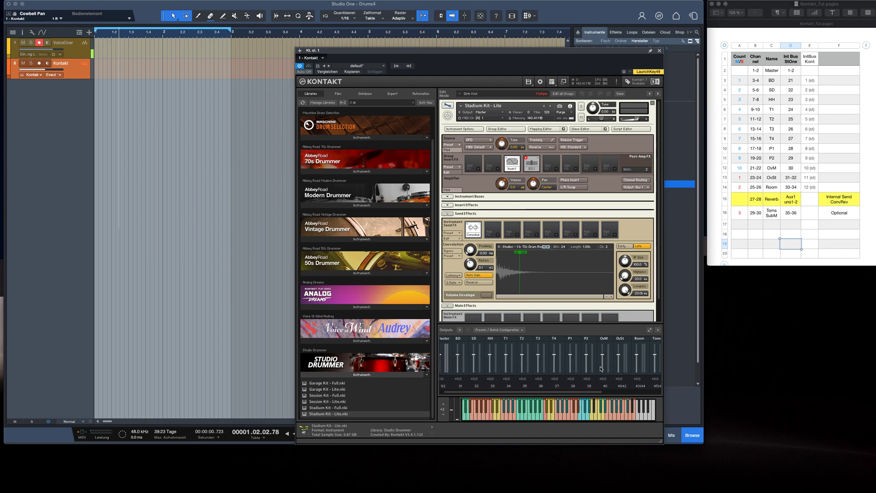
pyautogui.hscroll(1, 601, 369)
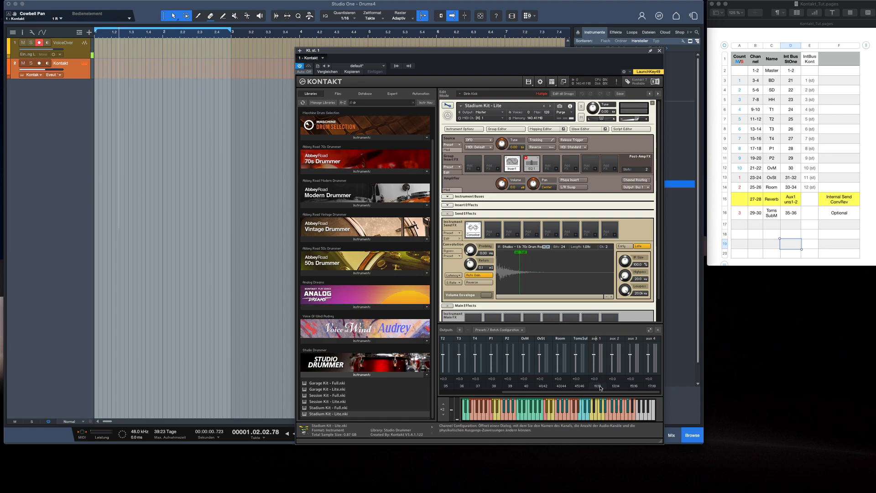
pyautogui.click(597, 339)
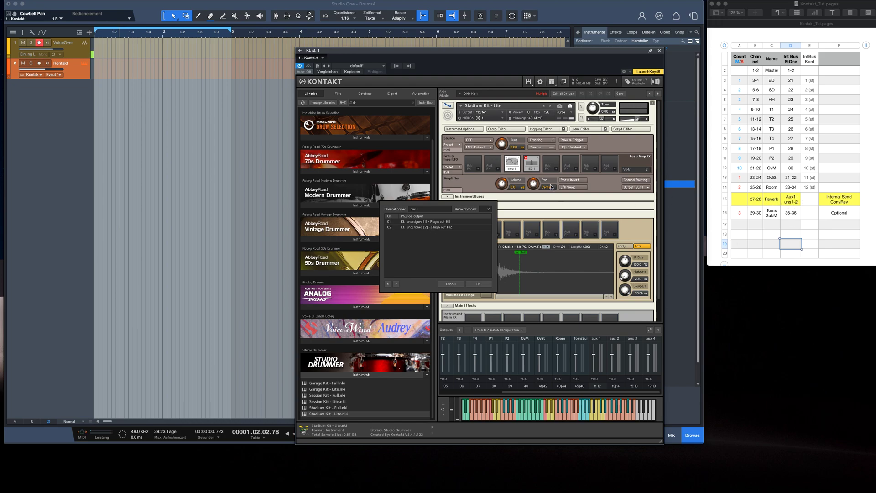
pyautogui.click(479, 285)
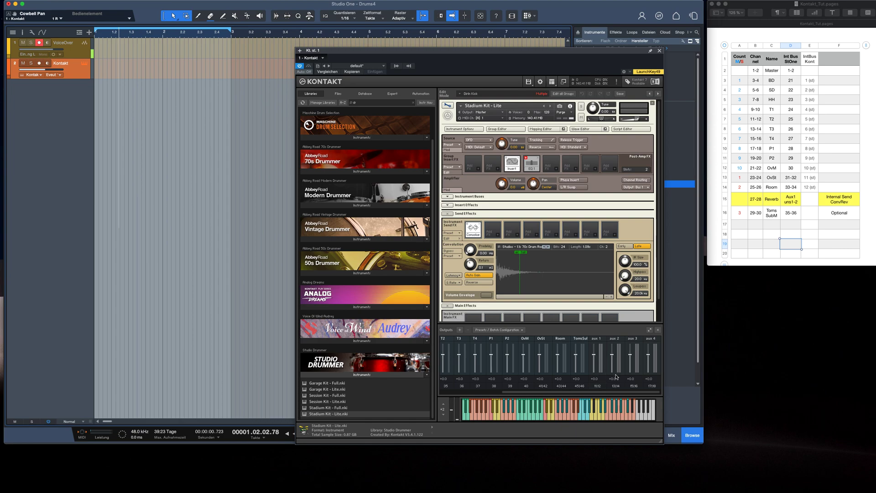
pyautogui.hscroll(-5, 616, 377)
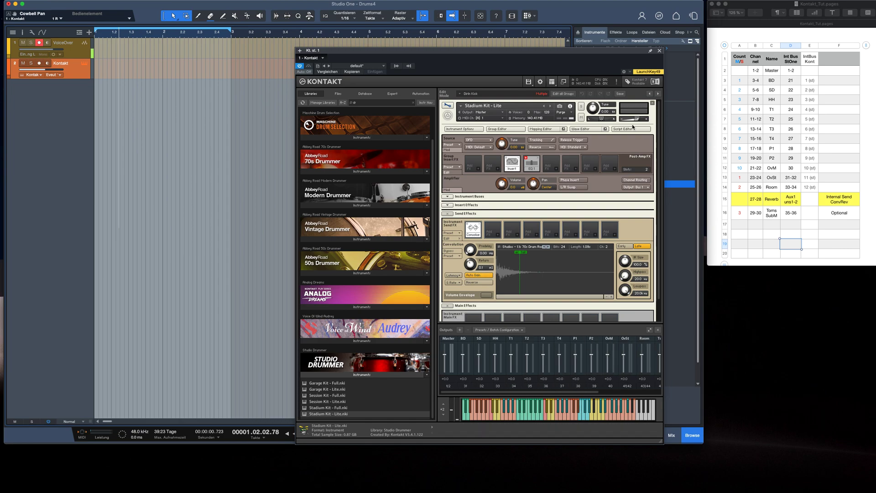
pyautogui.click(448, 105)
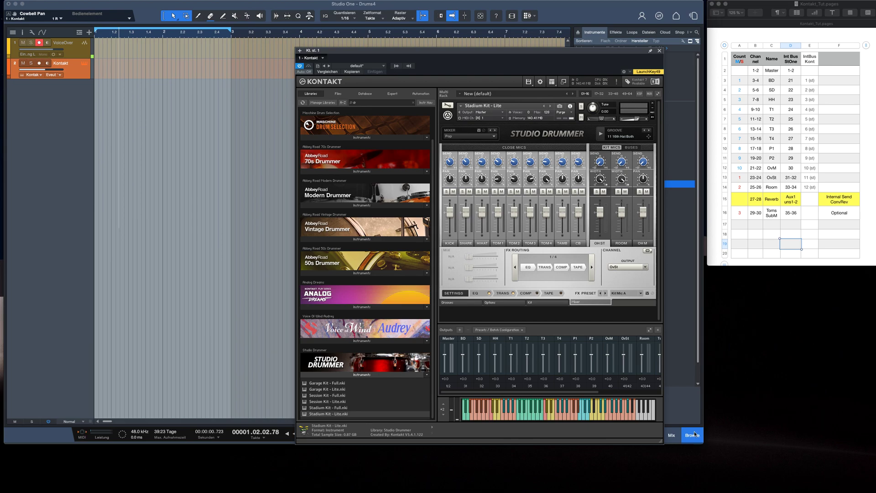
# - Open the Mix console and browse the Kontakt outputs (Ausgänge) list
pyautogui.click(672, 435)
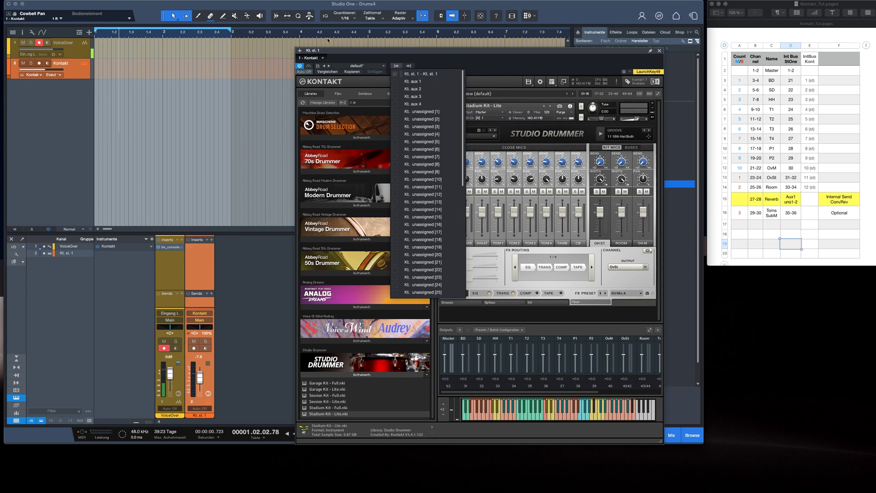
pyautogui.click(487, 65)
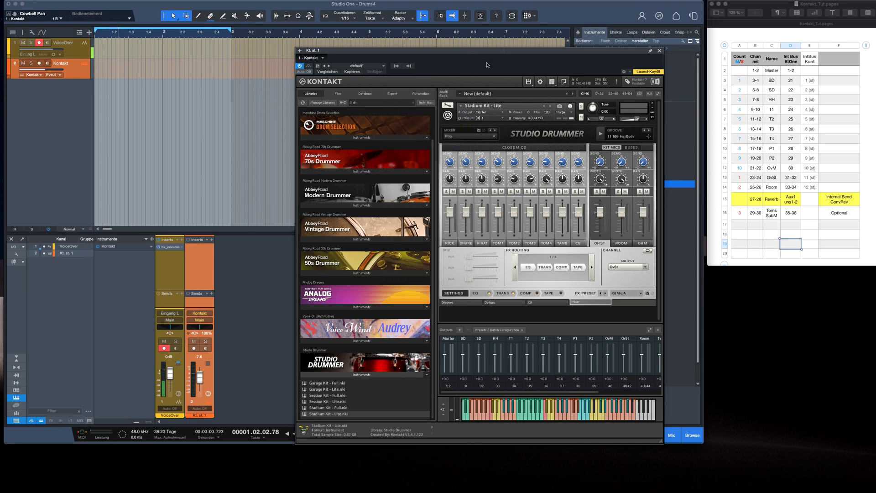
pyautogui.click(397, 66)
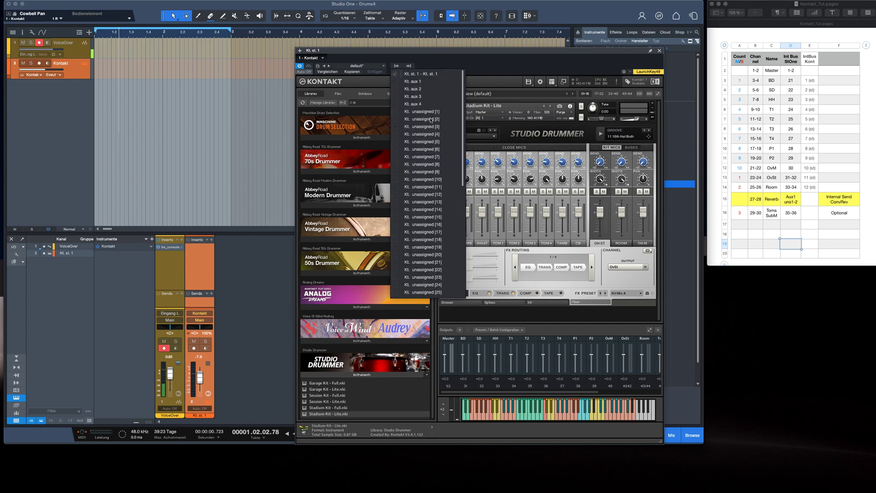
pyautogui.scroll(-5, 431, 119)
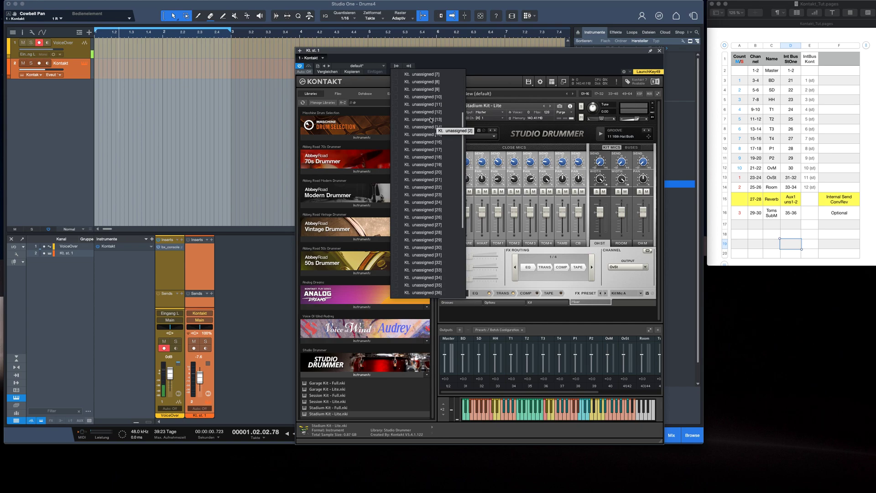
pyautogui.scroll(5, 431, 120)
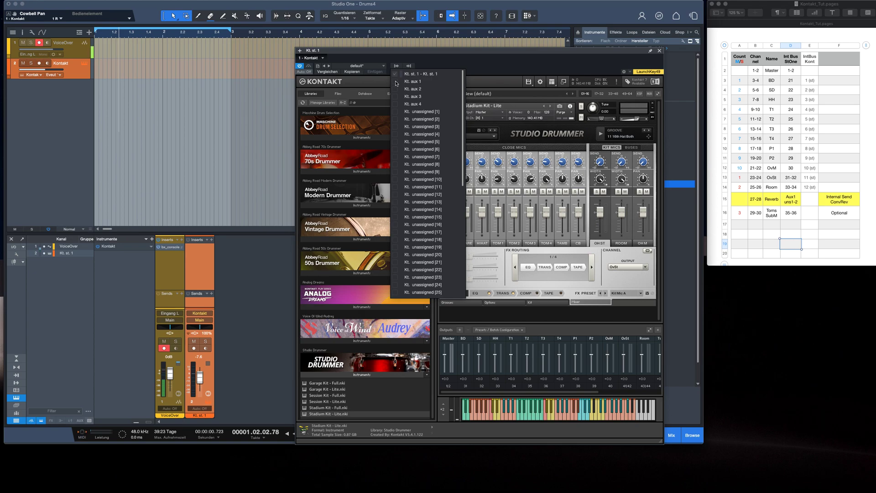
pyautogui.scroll(-3, 438, 164)
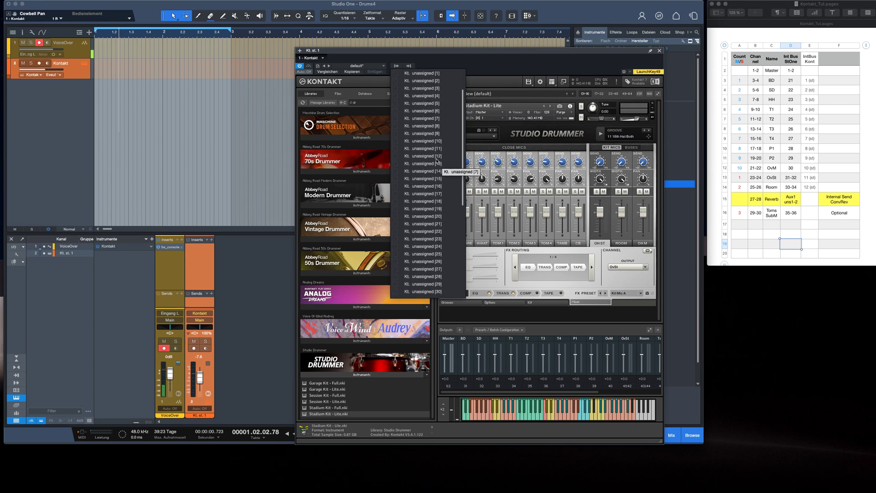
# - Consult the channel plan table in Pages, then scroll the Kontakt outputs list to the unassigned outputs
pyautogui.click(790, 82)
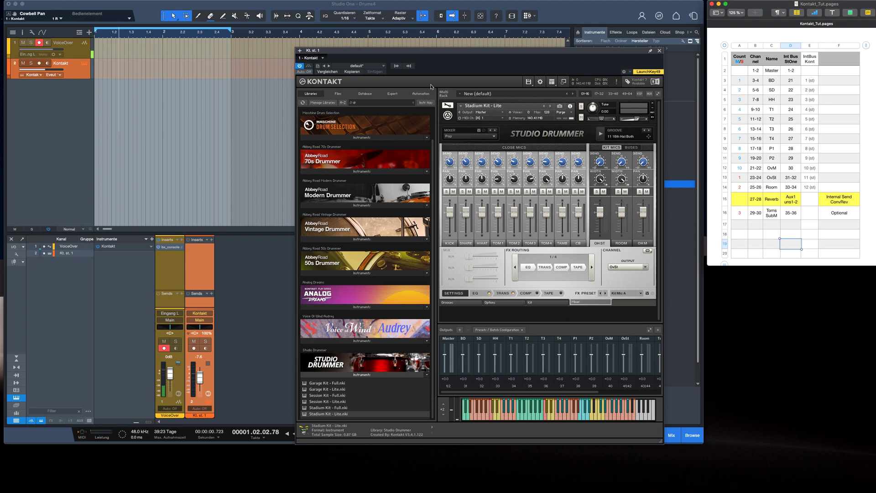
pyautogui.click(397, 67)
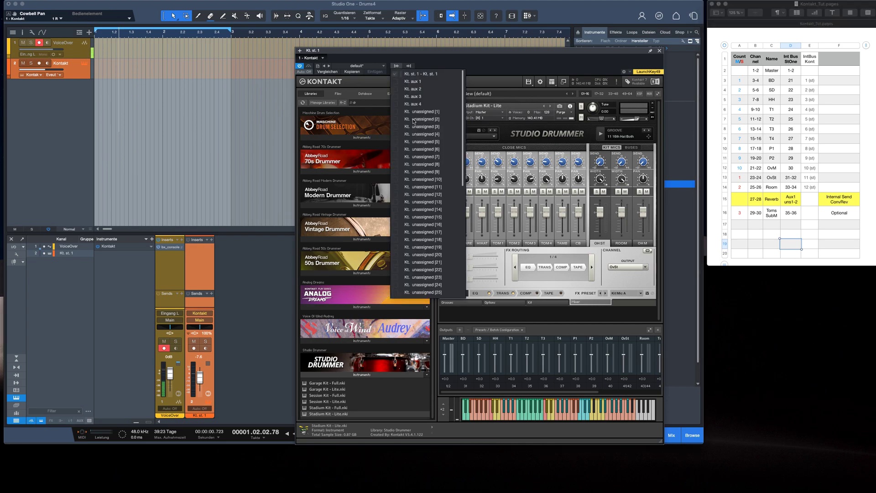
pyautogui.scroll(-2, 417, 219)
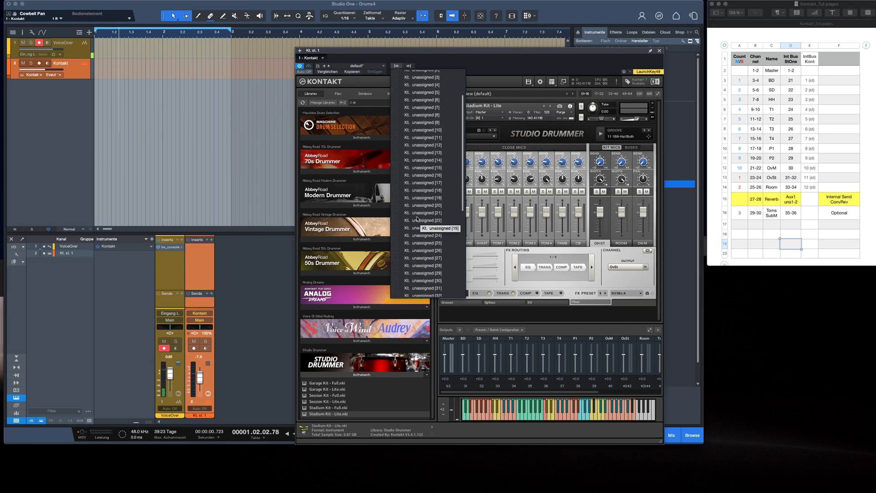
pyautogui.scroll(-3, 417, 219)
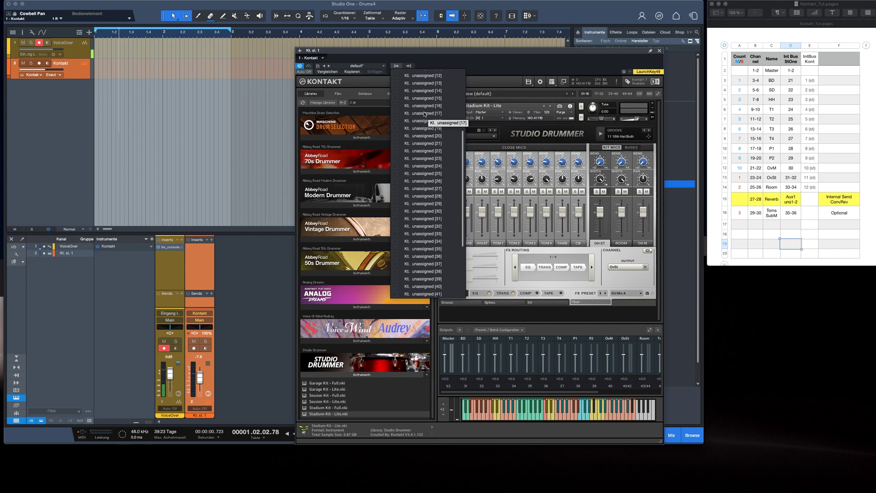
# - Activate Kontakt outputs 21 through 36 as mixer channels
pyautogui.click(396, 144)
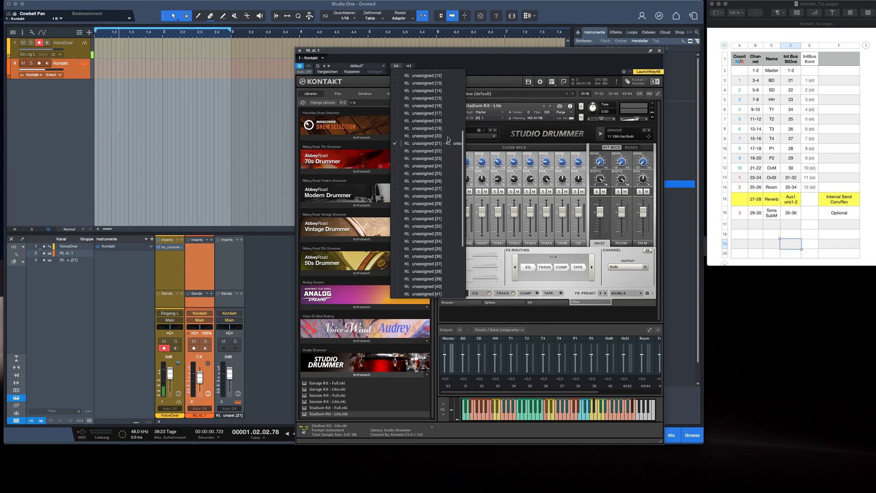
pyautogui.click(396, 150)
pyautogui.click(396, 159)
pyautogui.click(395, 166)
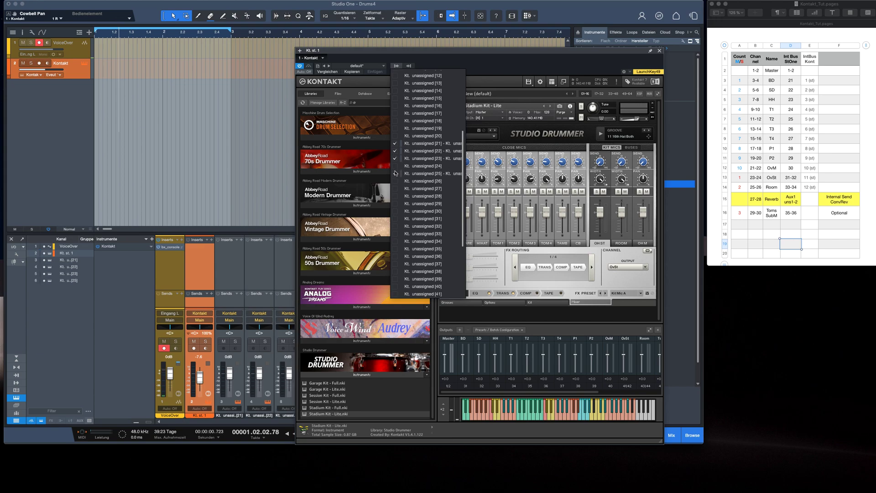
pyautogui.click(396, 173)
pyautogui.click(396, 180)
pyautogui.click(395, 189)
pyautogui.click(396, 195)
pyautogui.click(396, 203)
pyautogui.click(396, 210)
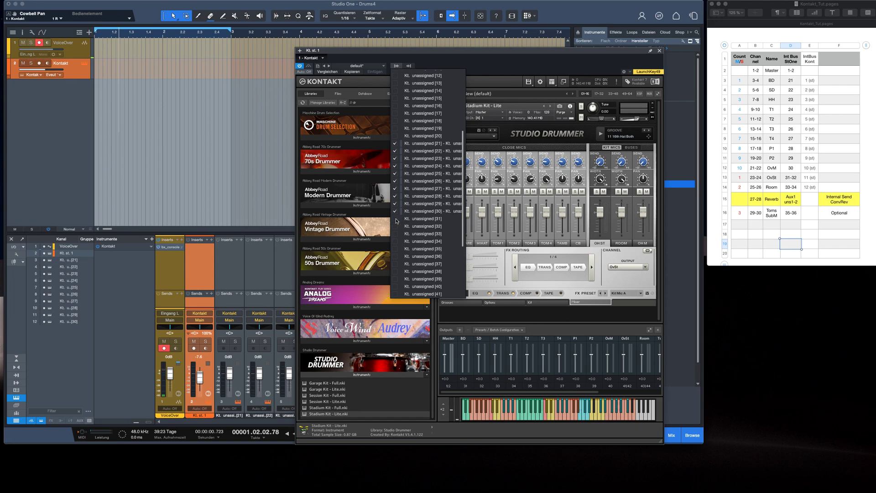
pyautogui.click(395, 218)
pyautogui.click(396, 226)
pyautogui.click(396, 234)
pyautogui.click(396, 241)
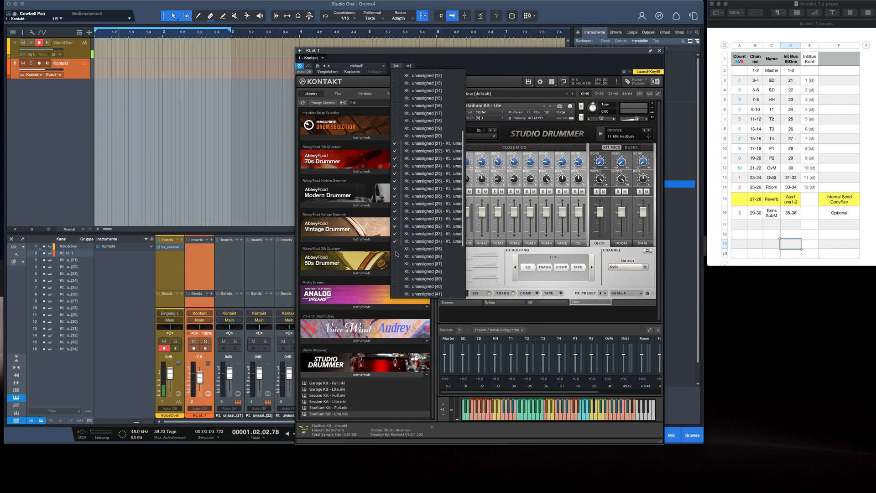
pyautogui.click(395, 248)
pyautogui.click(396, 257)
# - Also activate the first two unassigned outputs, then close the output list
pyautogui.scroll(5, 452, 237)
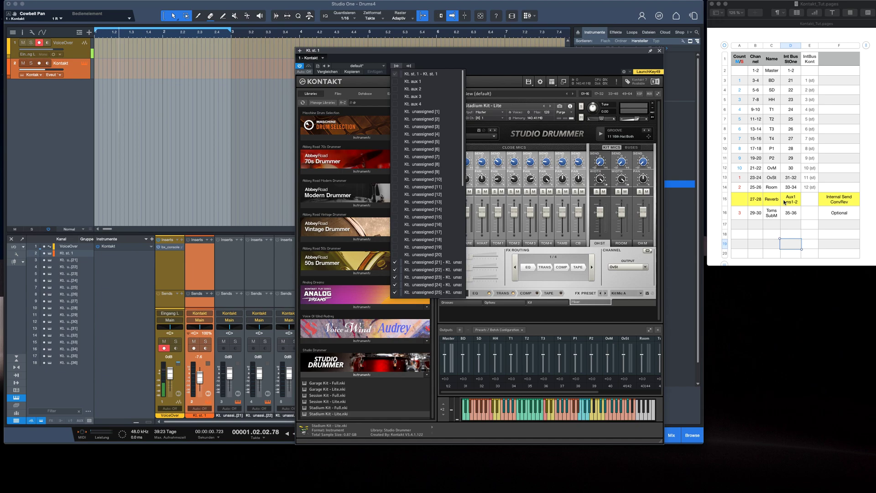
pyautogui.click(396, 112)
pyautogui.click(396, 119)
pyautogui.click(488, 72)
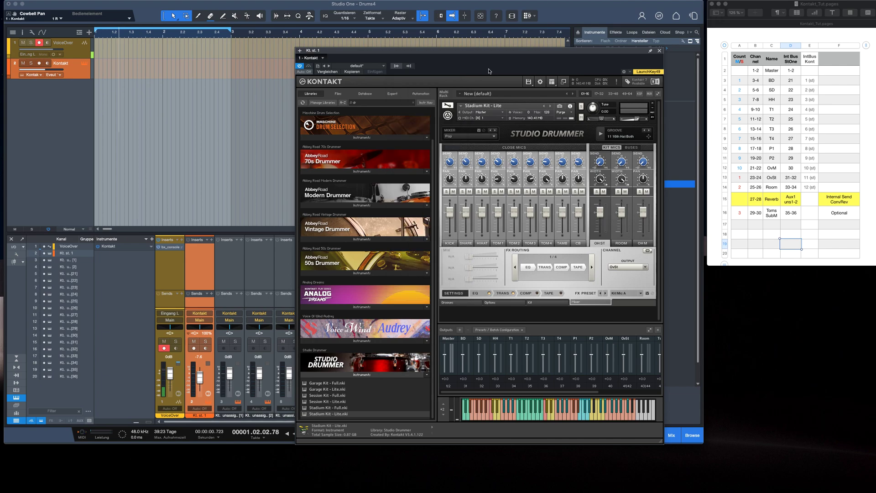
# - Close the Kontakt window and rename mixer channels 3 and 4 to RevL and RevR
pyautogui.click(660, 51)
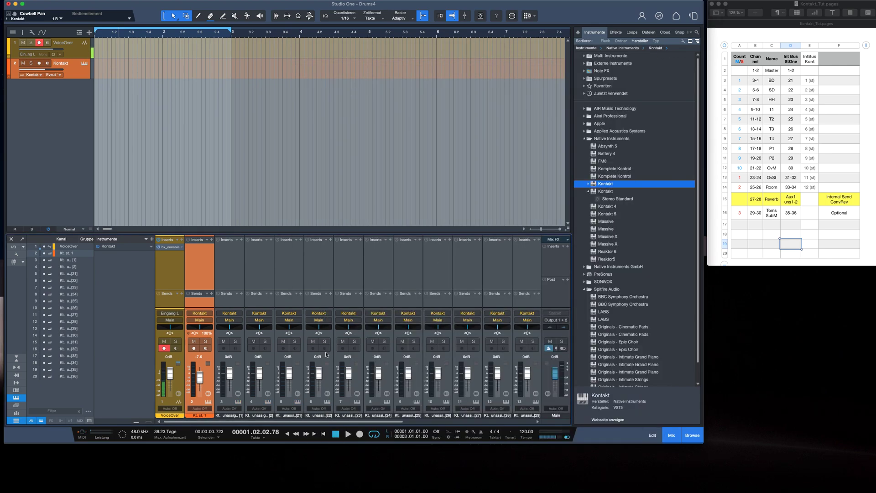
pyautogui.doubleClick(232, 416)
pyautogui.write('Rev')
pyautogui.write('e')
pyautogui.press('Tab')
pyautogui.write('R')
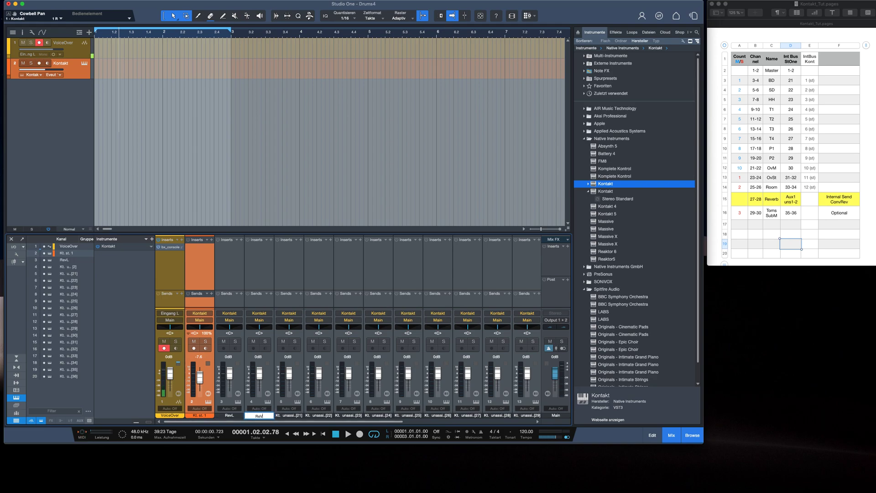
pyautogui.write('evR')
pyautogui.press('Tab')
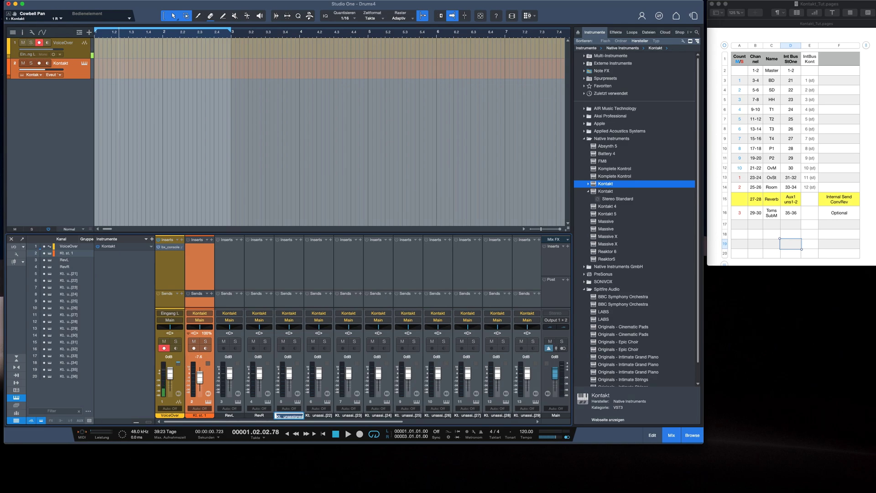
# - Name channels 5–11 BD, SD, HH, T1, T2, T3 and T4
pyautogui.write('BD')
pyautogui.press('Tab')
pyautogui.write('SD')
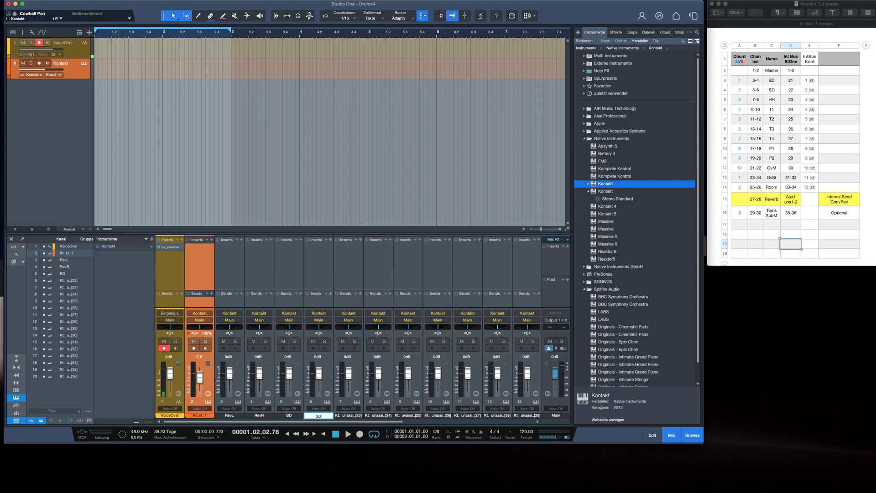
pyautogui.press('Tab')
pyautogui.write('HH')
pyautogui.press('Tab')
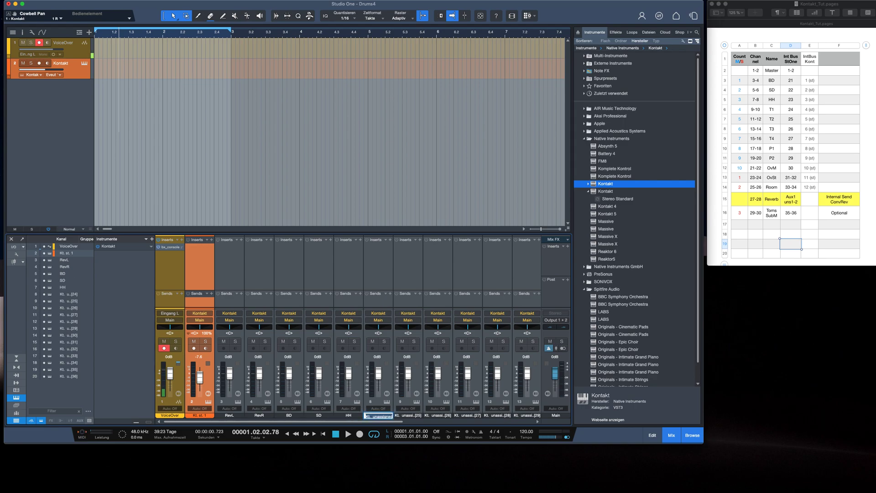
pyautogui.write('T1')
pyautogui.press('Tab')
pyautogui.write('T2')
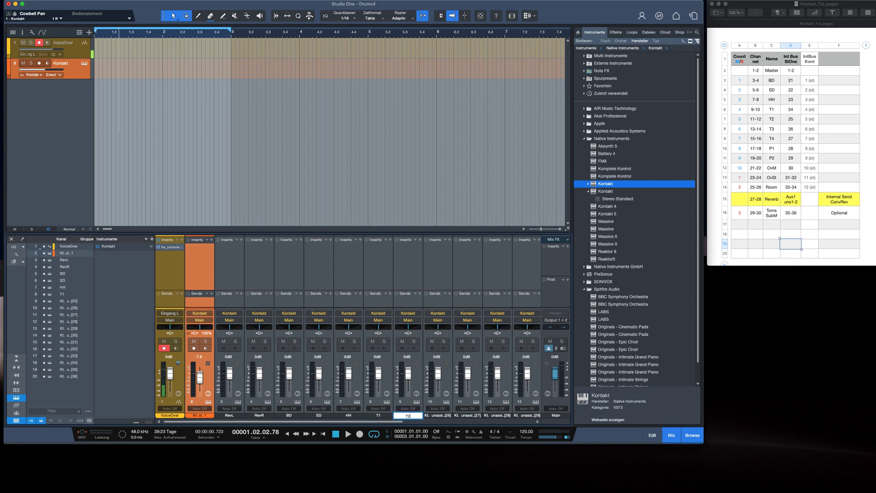
pyautogui.press('Tab')
pyautogui.write('T3')
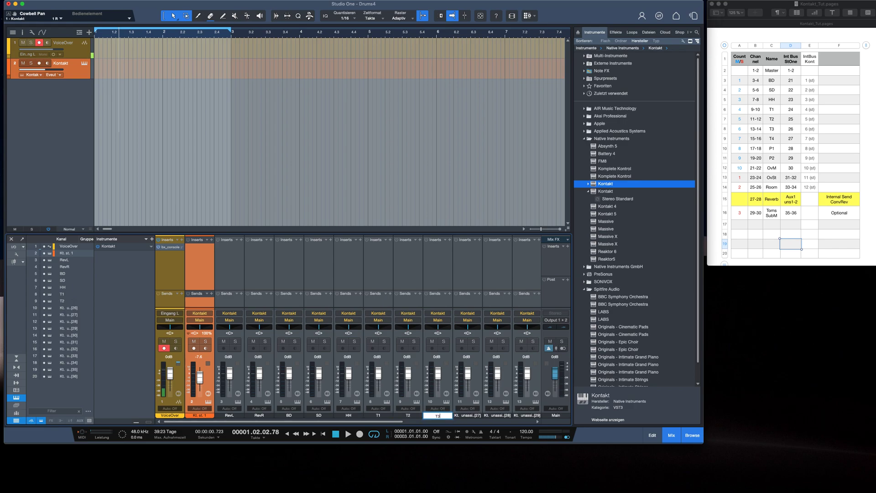
pyautogui.press('Tab')
pyautogui.write('T4')
pyautogui.press('Tab')
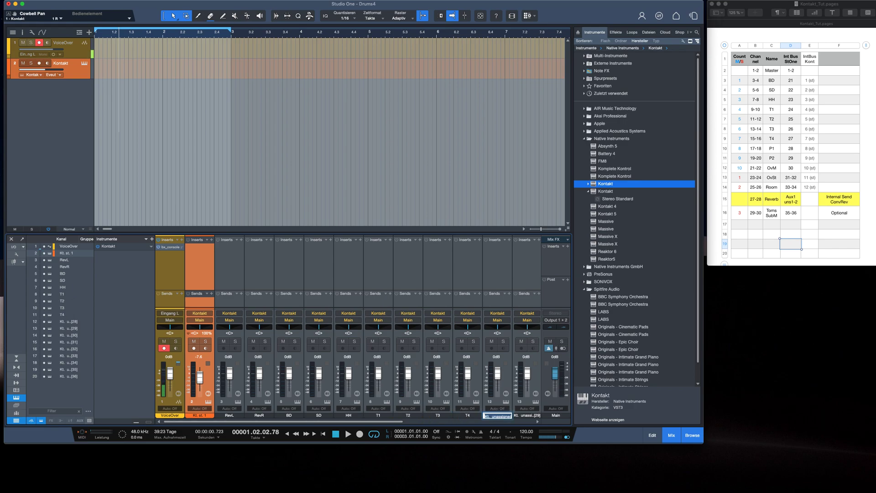
# - Name channels 12–14 P1, P2 and OvM, correcting channel 14's name
pyautogui.write('P1')
pyautogui.press('Tab')
pyautogui.write('P2')
pyautogui.press('Return')
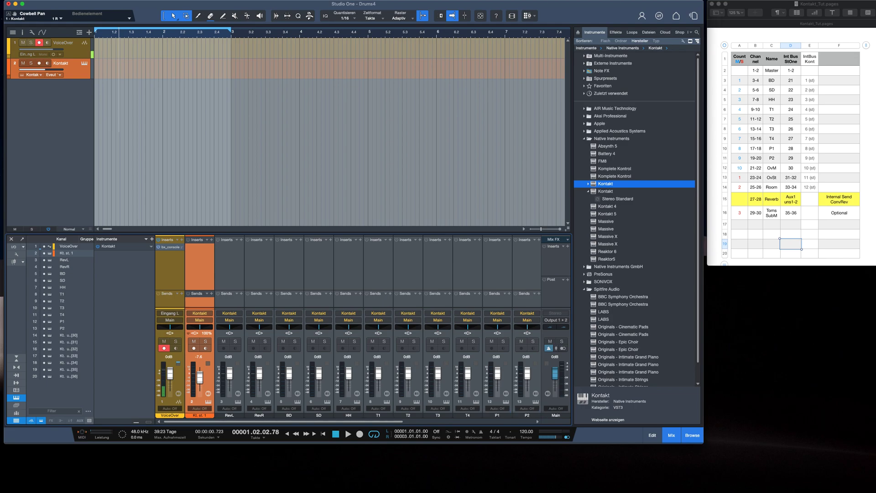
pyautogui.press('Tab')
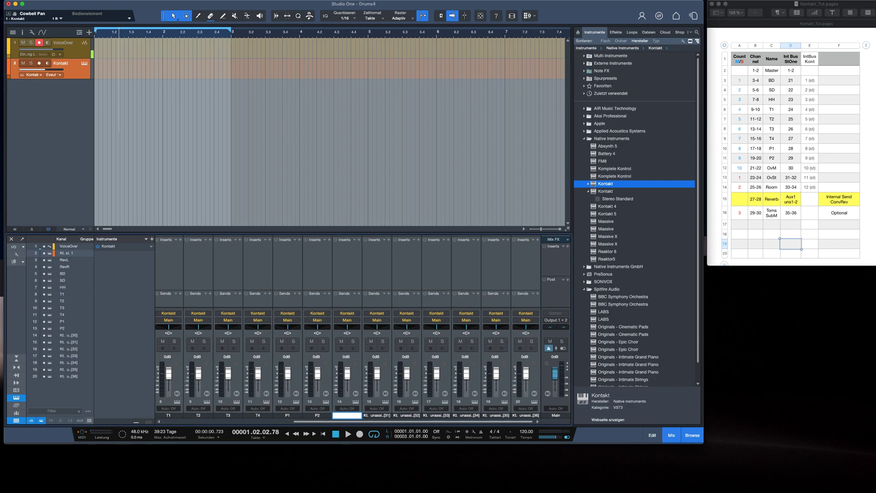
pyautogui.write('OvM')
pyautogui.press('Return')
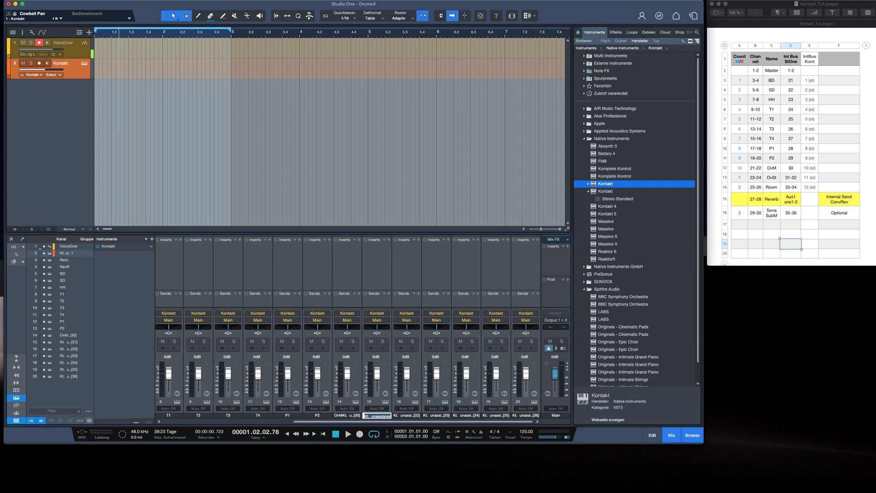
pyautogui.click(344, 417)
pyautogui.doubleClick(344, 416)
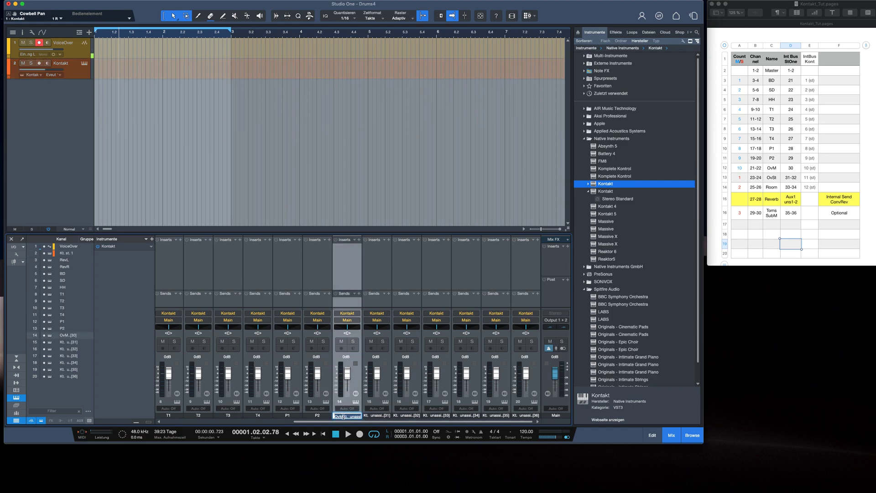
pyautogui.write('OvM')
pyautogui.press('Tab')
# - Name channels 15–20 OvL, OvR, RoomL, RoomR, TomsL and TomsR
pyautogui.write('o')
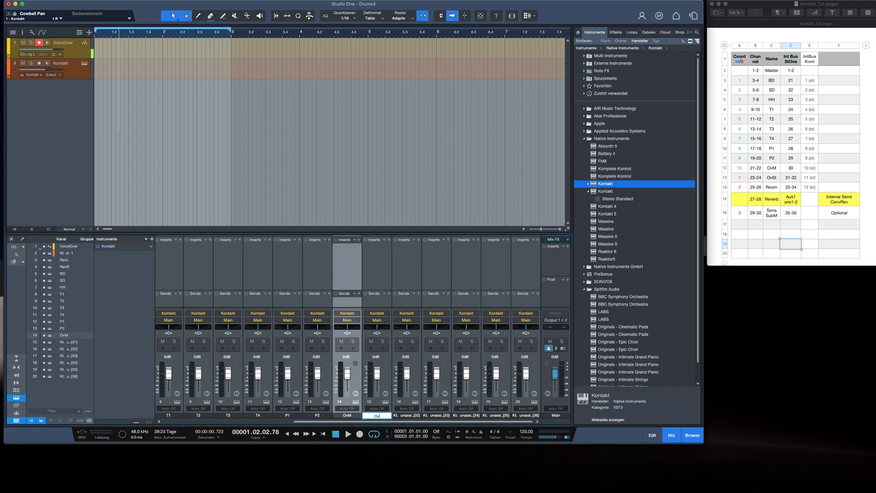
pyautogui.write('vL')
pyautogui.press('Tab')
pyautogui.write('o')
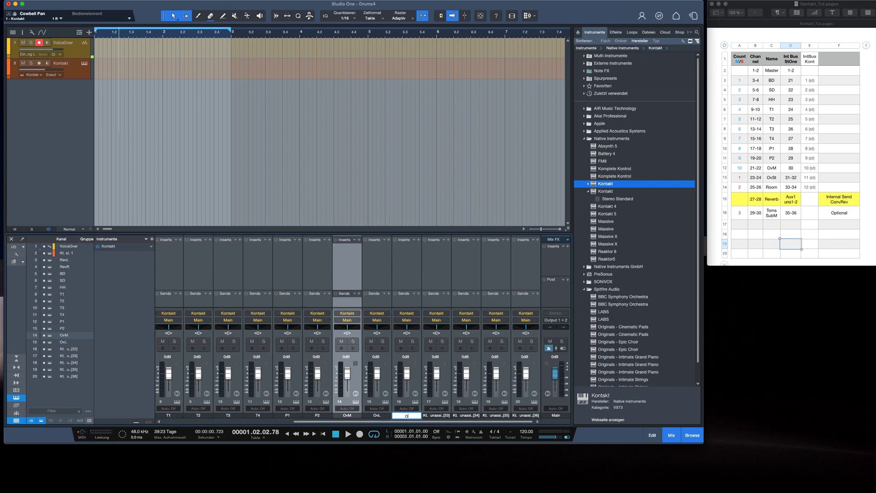
pyautogui.press('Tab')
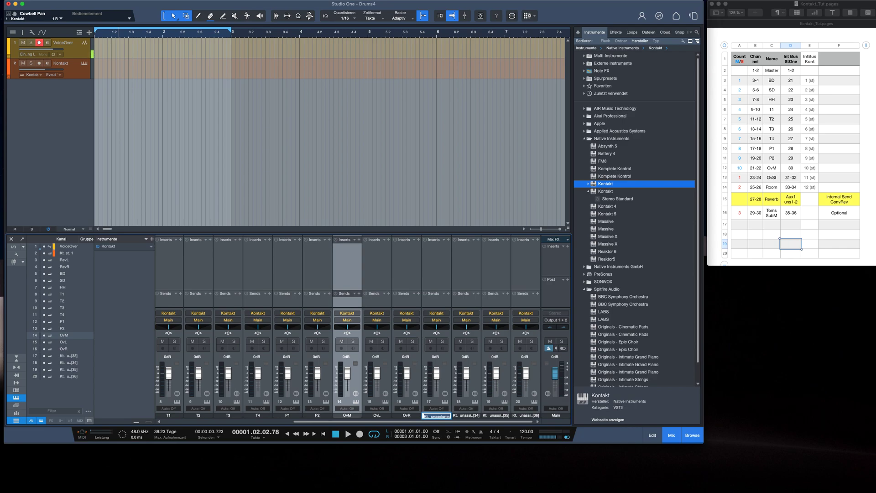
pyautogui.write('RoomL')
pyautogui.press('Tab')
pyautogui.write('Room')
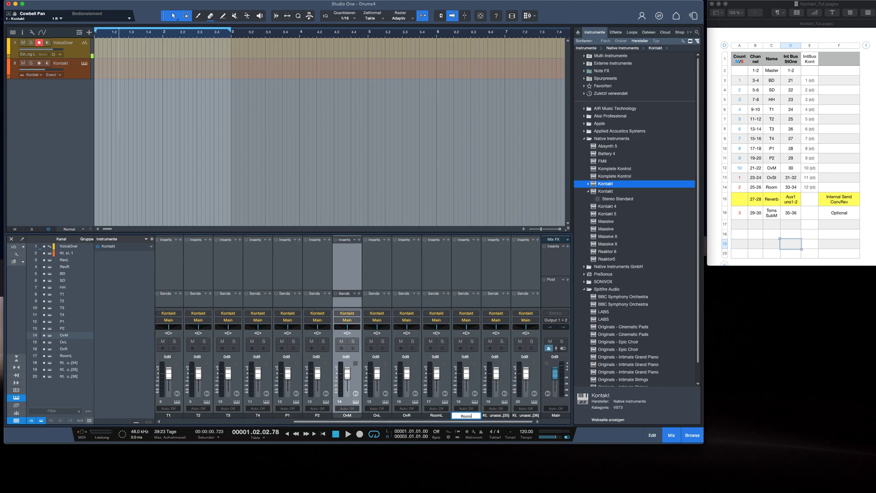
pyautogui.write('R')
pyautogui.press('Tab')
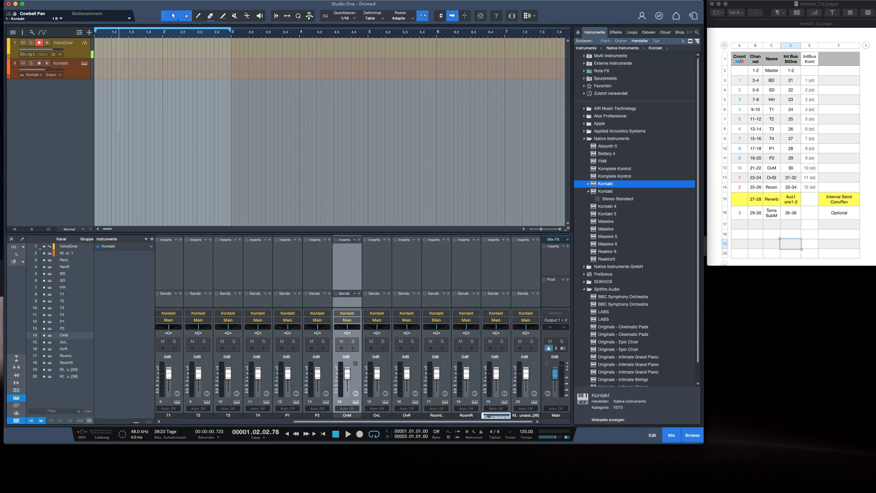
pyautogui.write('TomsL')
pyautogui.press('Tab')
pyautogui.write('Toms')
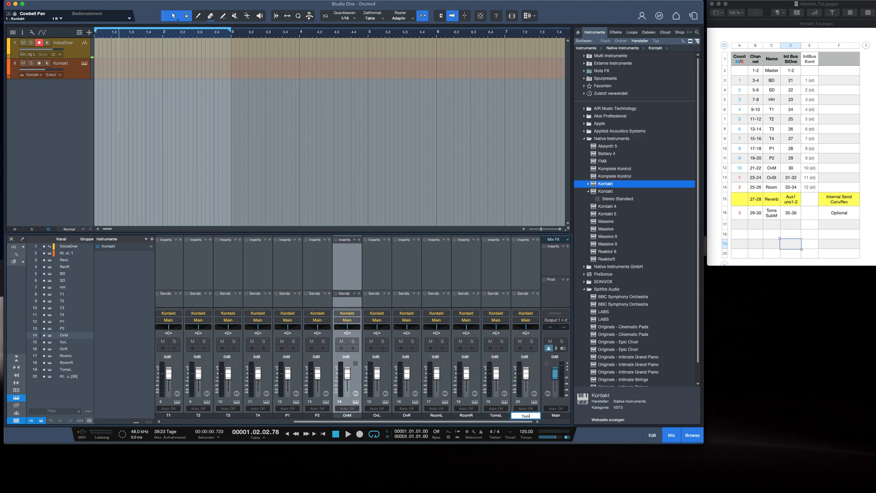
pyautogui.write('R')
pyautogui.press('Return')
pyautogui.hscroll(-5, 361, 385)
pyautogui.hscroll(5, 361, 387)
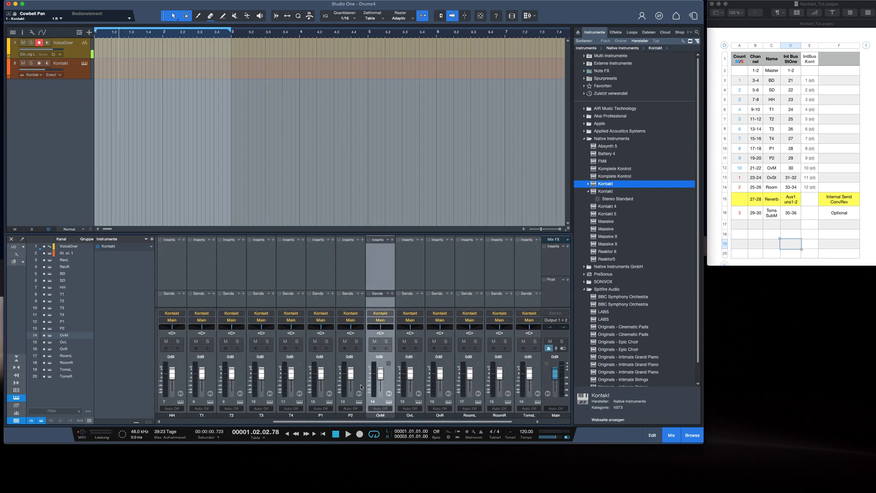
pyautogui.hscroll(-5, 273, 365)
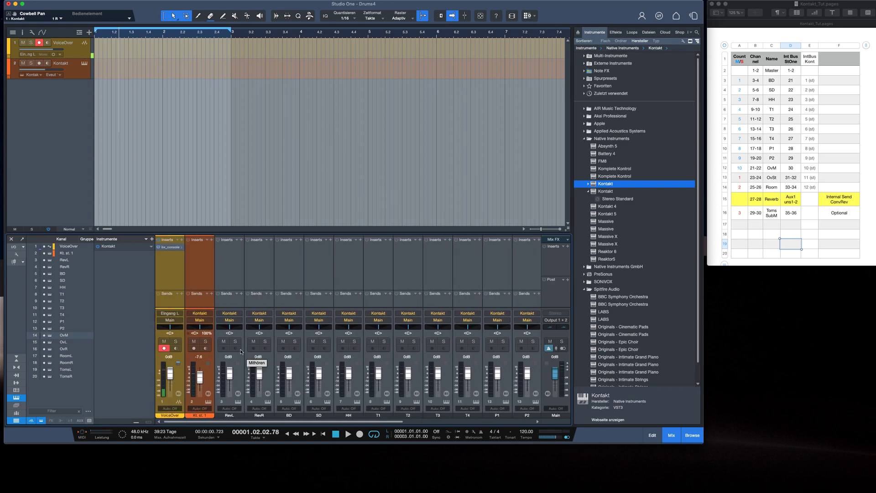
# - Pan RevL and OvL hard left, and RevR, OvR and TomsR hard right
pyautogui.moveTo(229, 328); pyautogui.dragTo(341, 335)
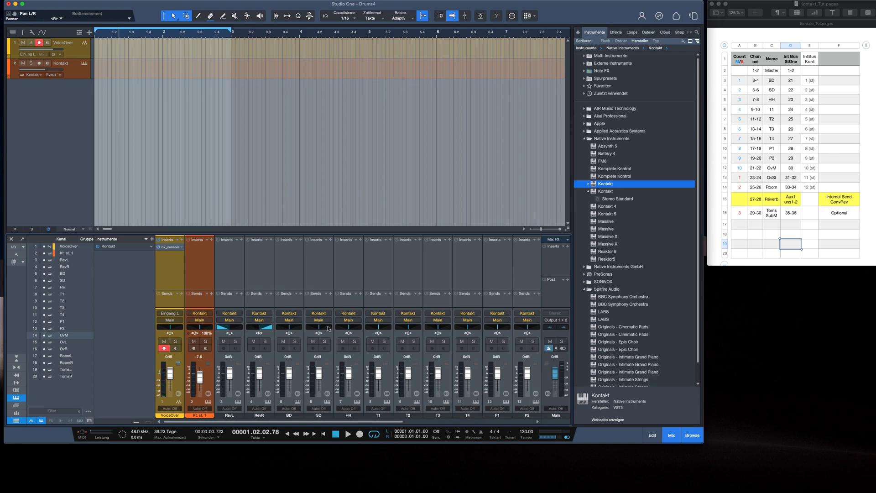
pyautogui.hscroll(7, 328, 328)
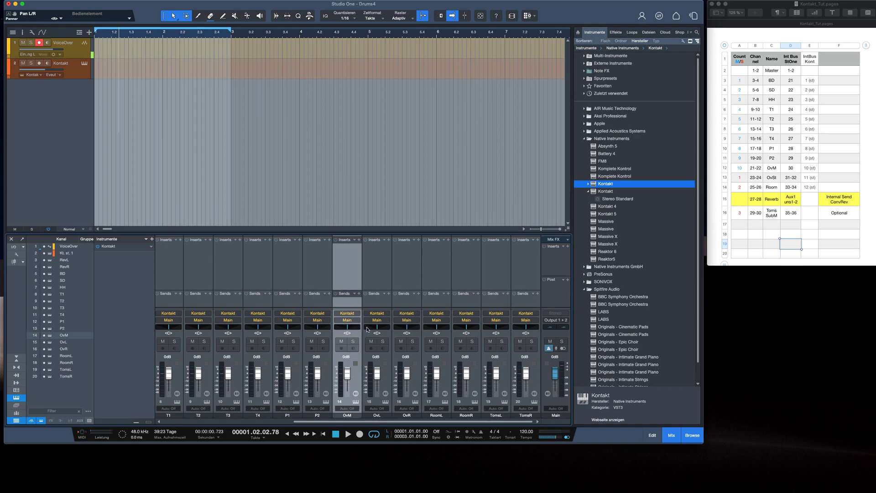
pyautogui.moveTo(376, 329); pyautogui.dragTo(358, 331)
pyautogui.moveTo(407, 328); pyautogui.dragTo(449, 329)
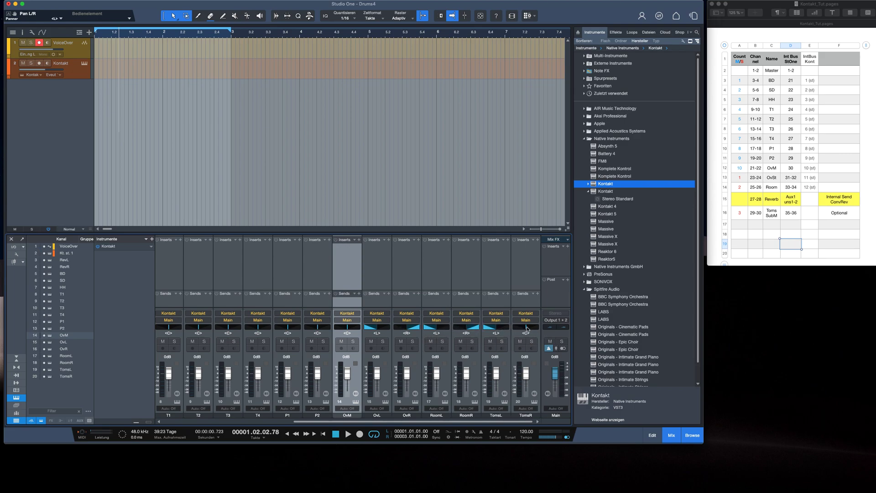
pyautogui.moveTo(530, 329); pyautogui.dragTo(596, 334)
pyautogui.click(518, 362)
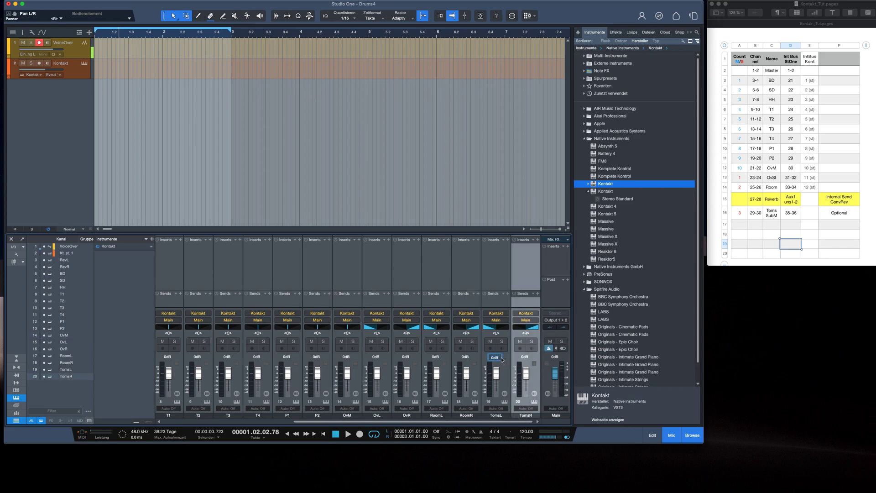
# - Group the TomsL and TomsR channels into a group named Toms
pyautogui.keyDown('shift'); pyautogui.click(504, 360); pyautogui.keyUp('shift')
pyautogui.rightClick(505, 359)
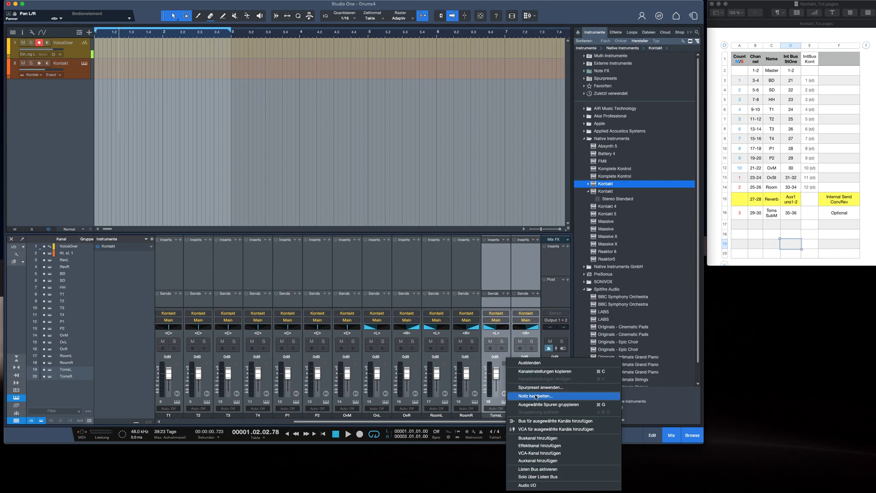
pyautogui.click(541, 404)
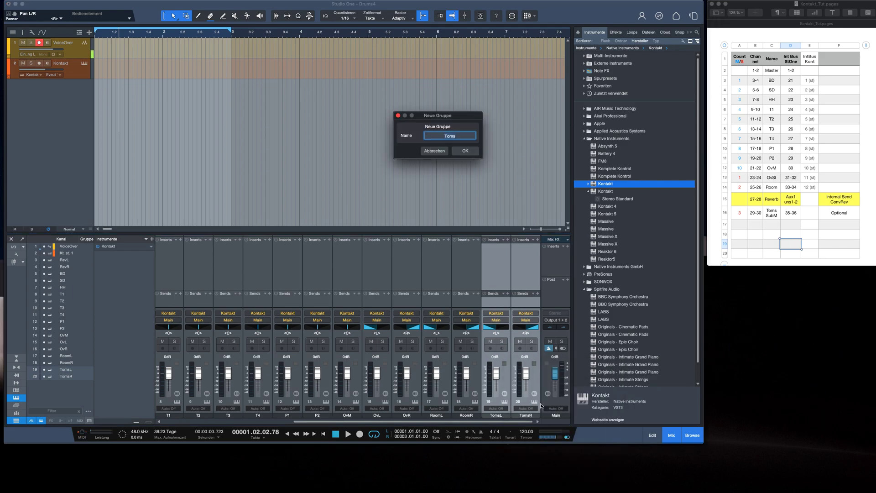
pyautogui.press('Return')
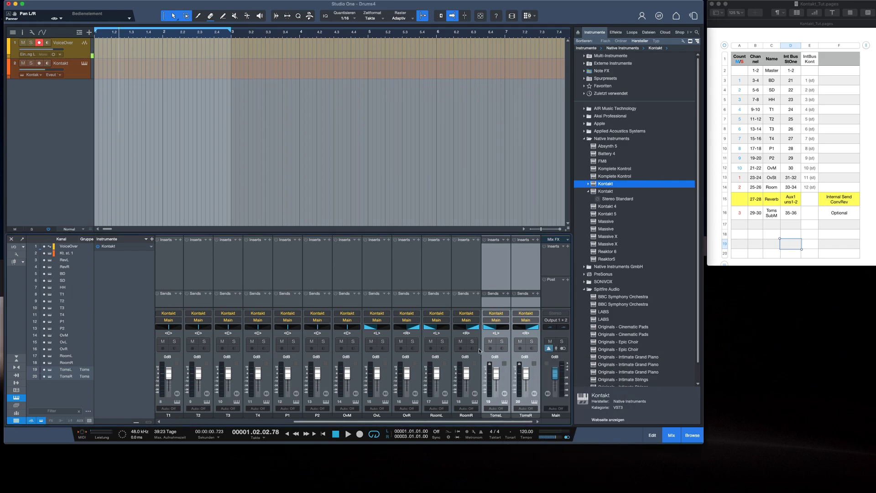
# - Group RoomL and RoomR into a group named Room
pyautogui.click(444, 337)
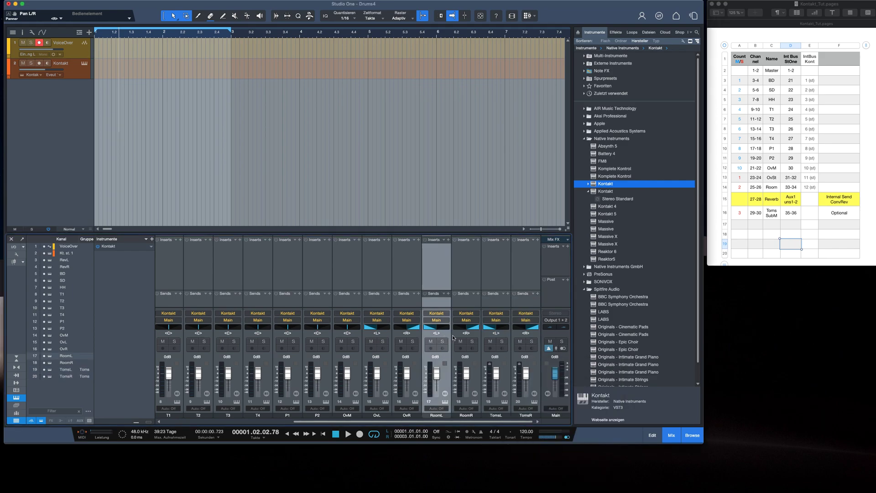
pyautogui.keyDown('shift'); pyautogui.click(479, 338); pyautogui.keyUp('shift')
pyautogui.rightClick(479, 336)
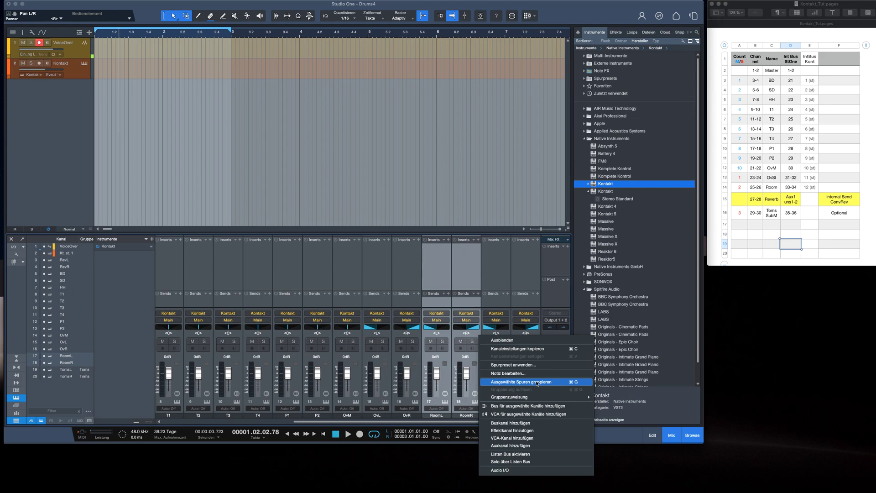
pyautogui.click(537, 382)
pyautogui.press('Return')
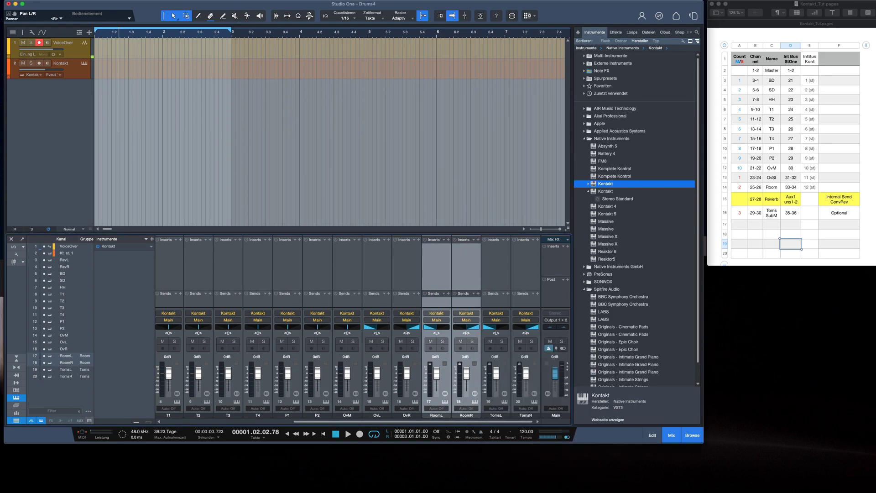
# - Group OvL and OvR into a group named Ov
pyautogui.click(385, 361)
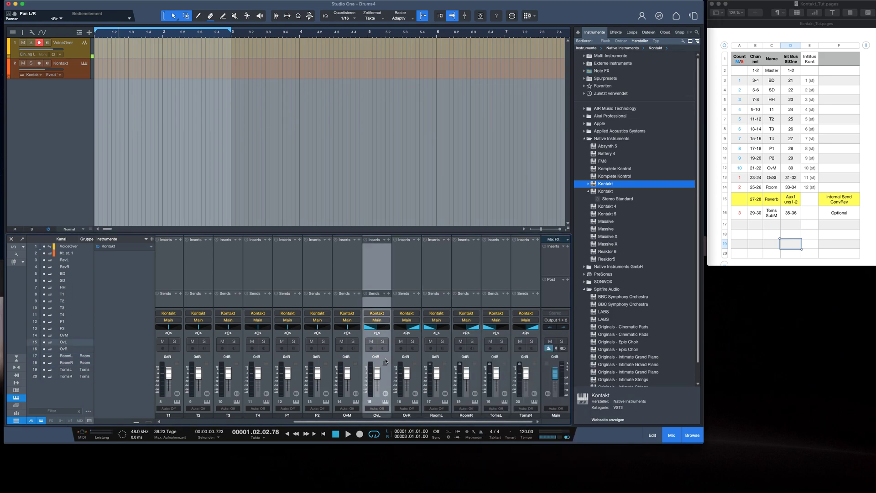
pyautogui.keyDown('shift'); pyautogui.click(417, 360); pyautogui.keyUp('shift')
pyautogui.rightClick(418, 362)
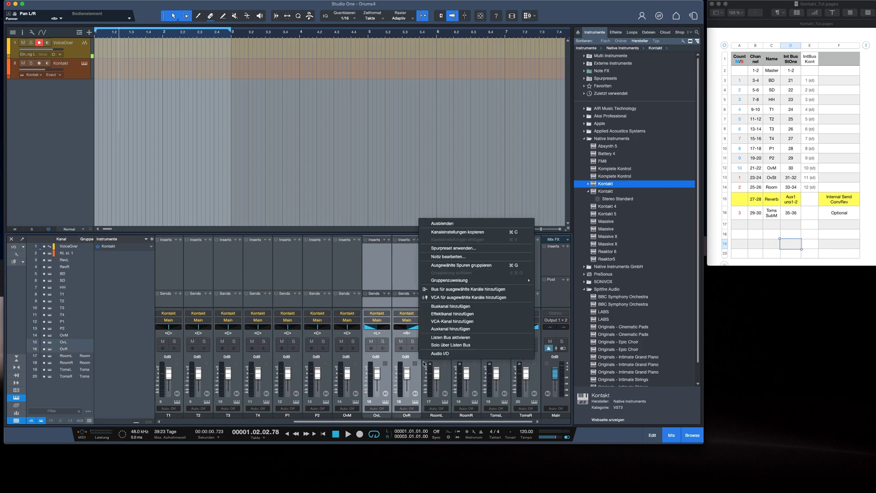
pyautogui.click(461, 265)
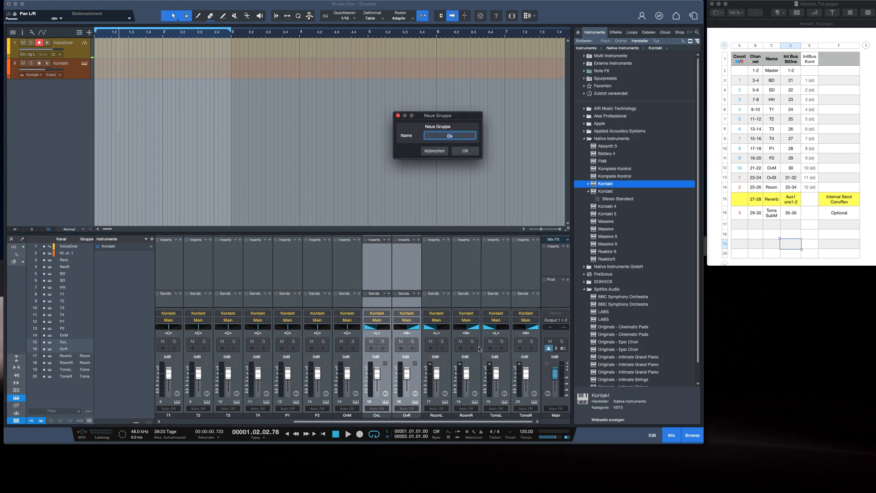
pyautogui.click(465, 150)
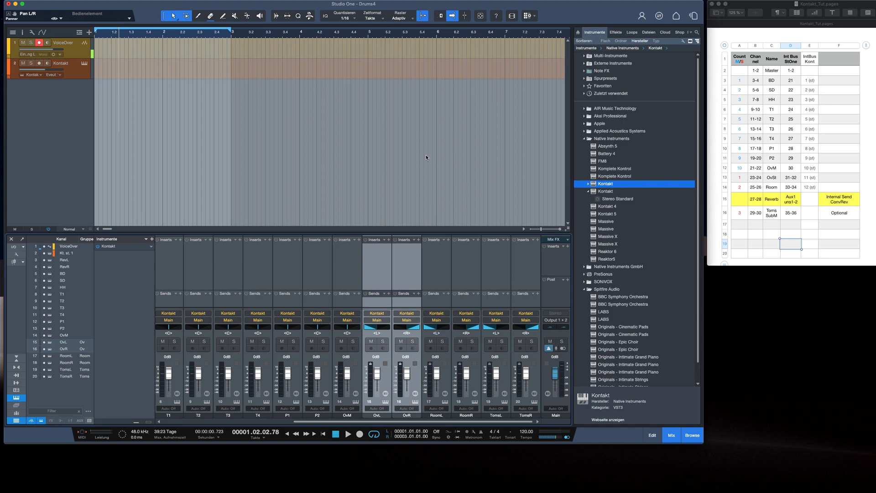
# - Group RevL and RevR into a group named Rev
pyautogui.hscroll(-5, 419, 320)
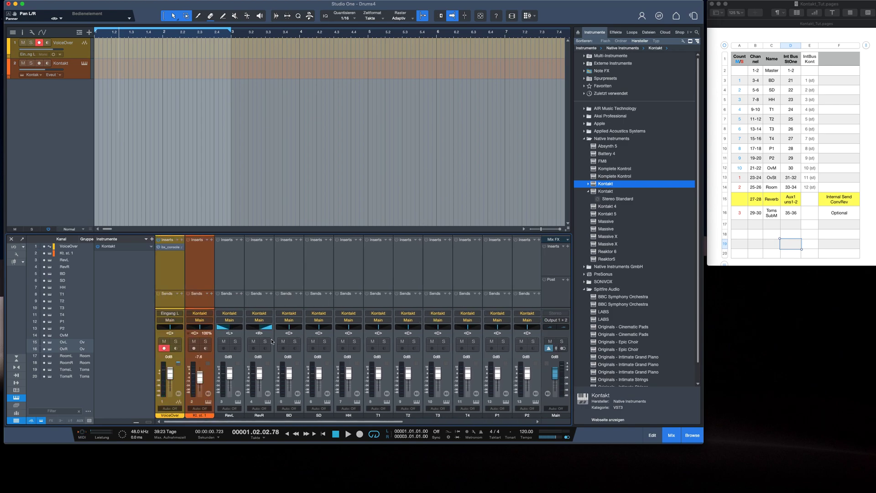
pyautogui.click(261, 338)
pyautogui.doubleClick(235, 334)
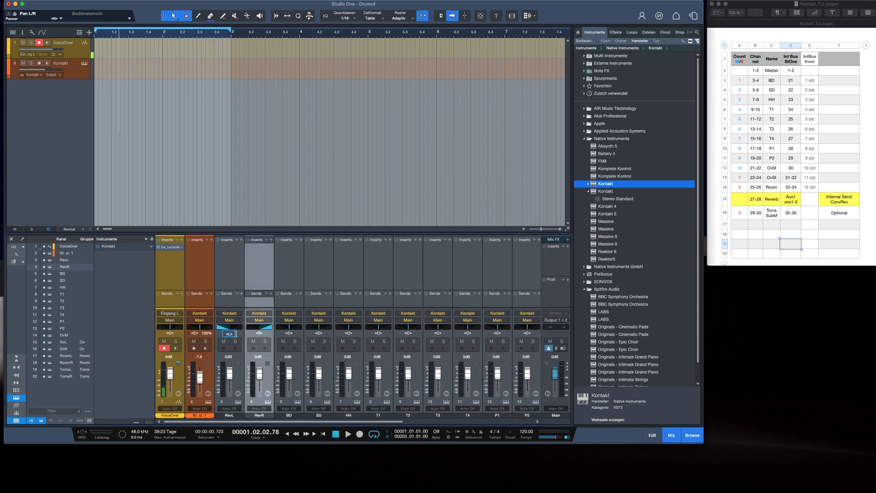
pyautogui.keyDown('shift'); pyautogui.click(245, 338); pyautogui.keyUp('shift')
pyautogui.rightClick(249, 337)
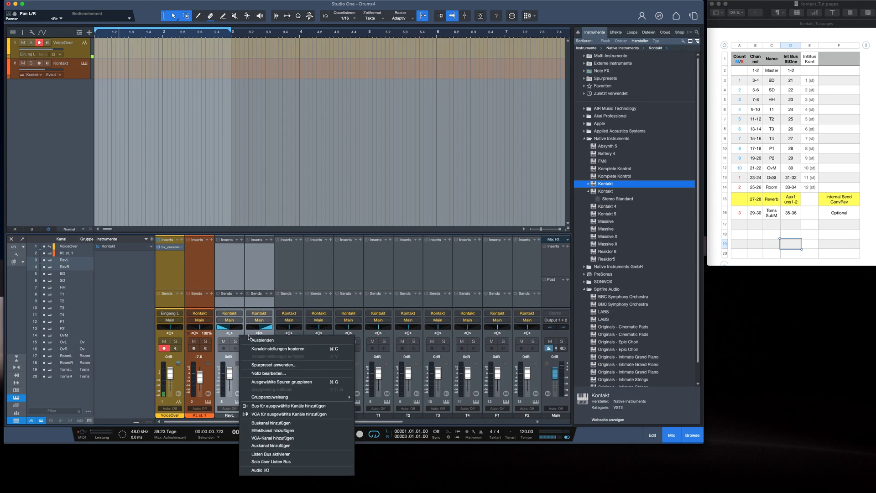
pyautogui.click(306, 382)
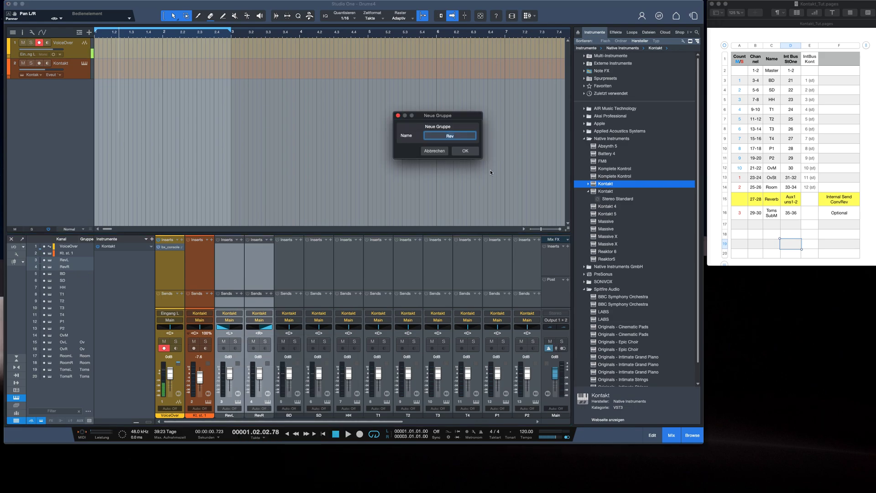
pyautogui.press('Return')
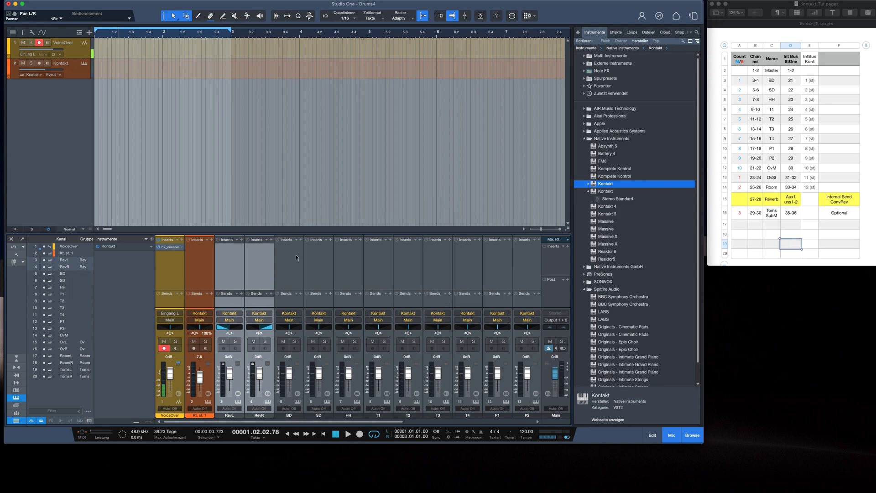
# - Drag DrumSoundcheck.musicloop from the Dateien browser onto the Kontakt track at bar 1
pyautogui.click(85, 65)
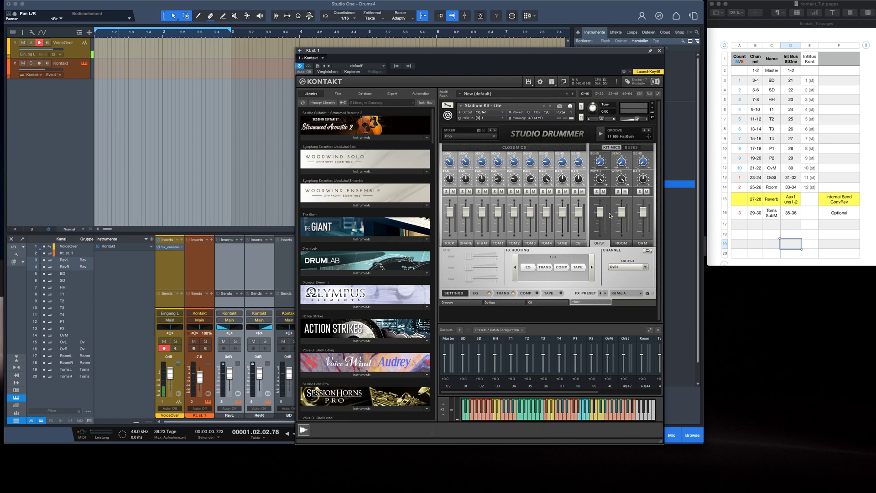
pyautogui.click(660, 51)
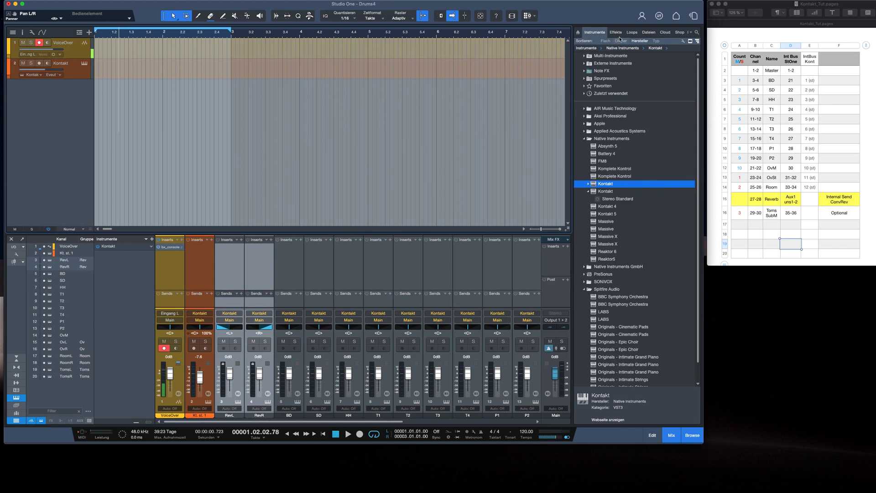
pyautogui.click(648, 33)
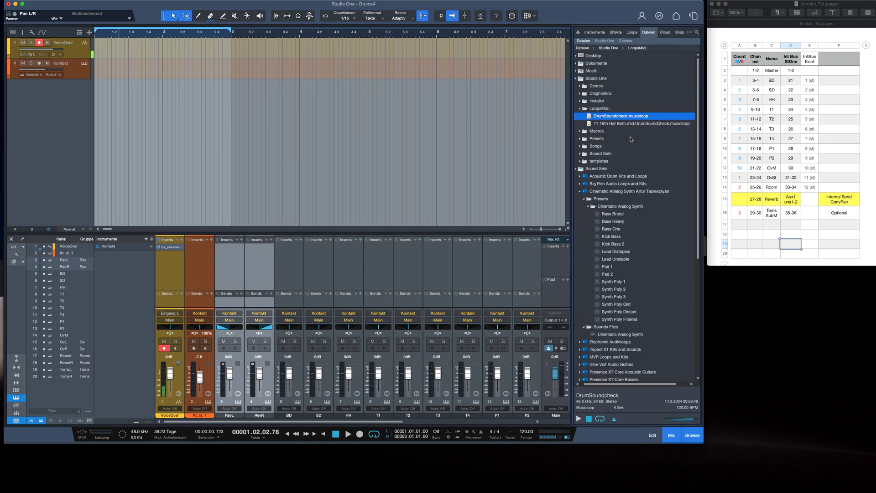
pyautogui.moveTo(589, 117); pyautogui.dragTo(103, 69)
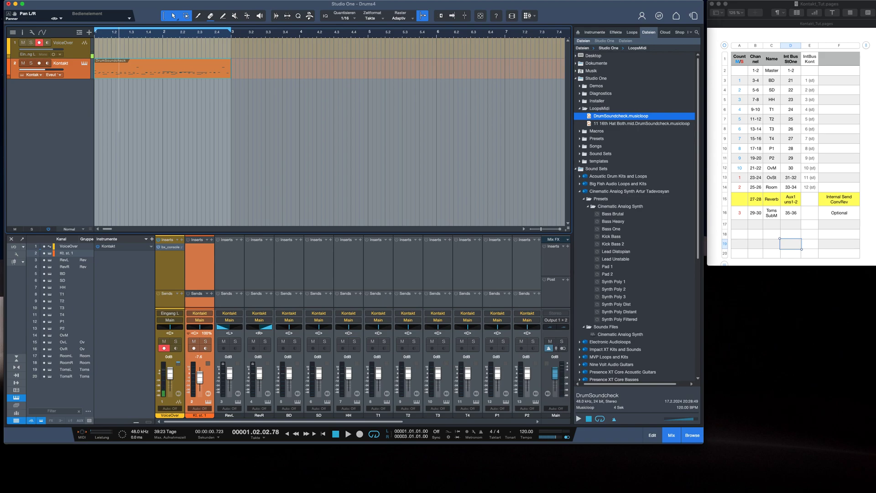
# - Play the drum loop, lower the Kontakt track to -19.4, and mute RoomL, RoomR, TomsL, TomsR
pyautogui.press('space')
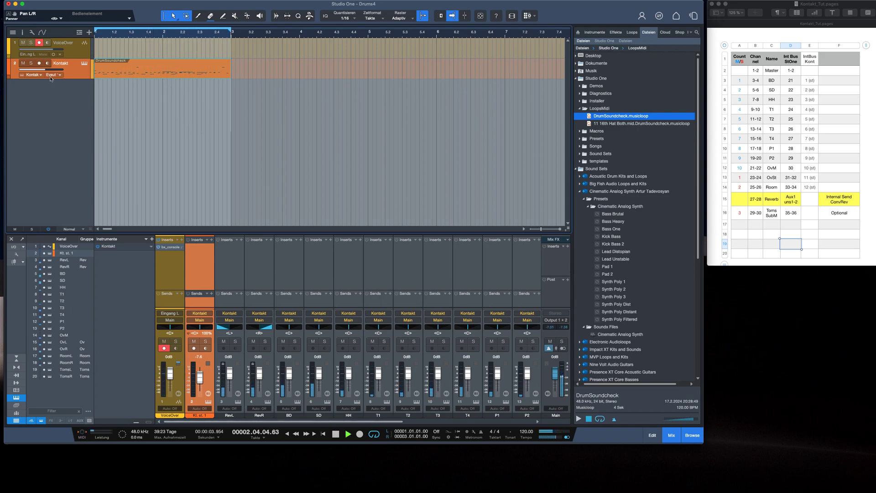
pyautogui.moveTo(44, 69); pyautogui.dragTo(37, 68)
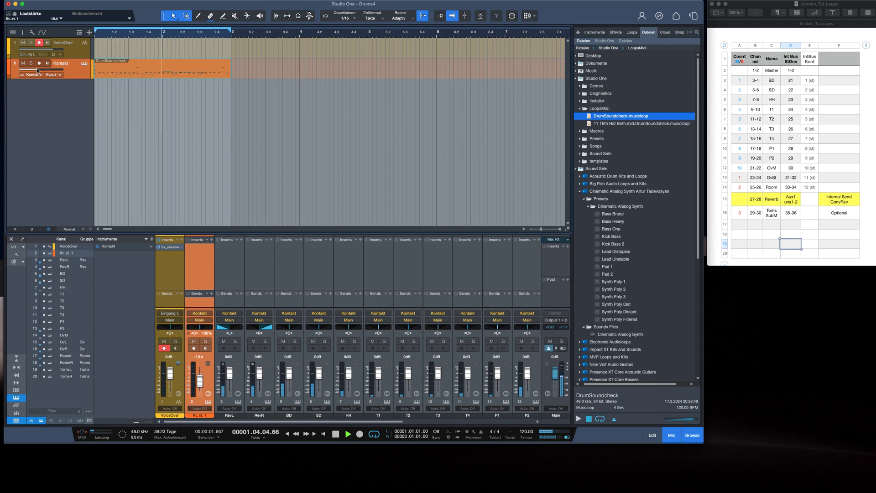
pyautogui.hscroll(5, 385, 340)
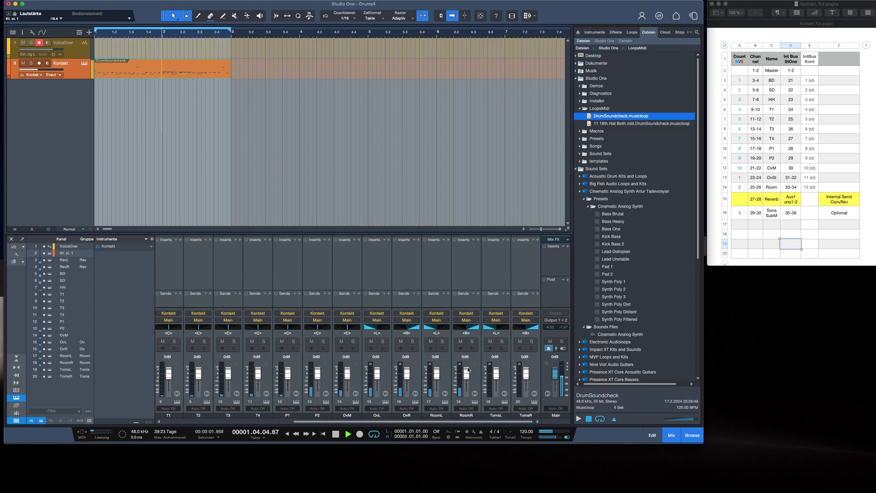
pyautogui.moveTo(457, 343); pyautogui.dragTo(431, 341)
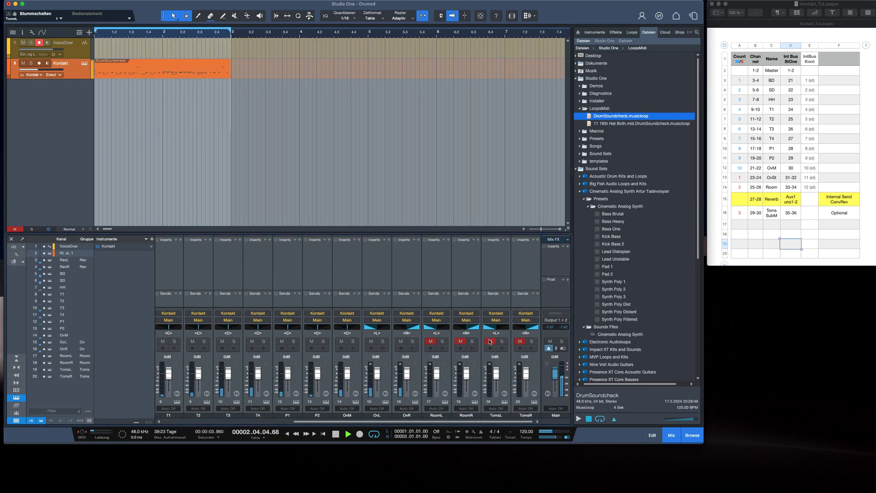
# - Mute the RevL, RevR, BD, SD, T1, T2, T3, T4, P1 and P2 channels
pyautogui.hscroll(-5, 406, 378)
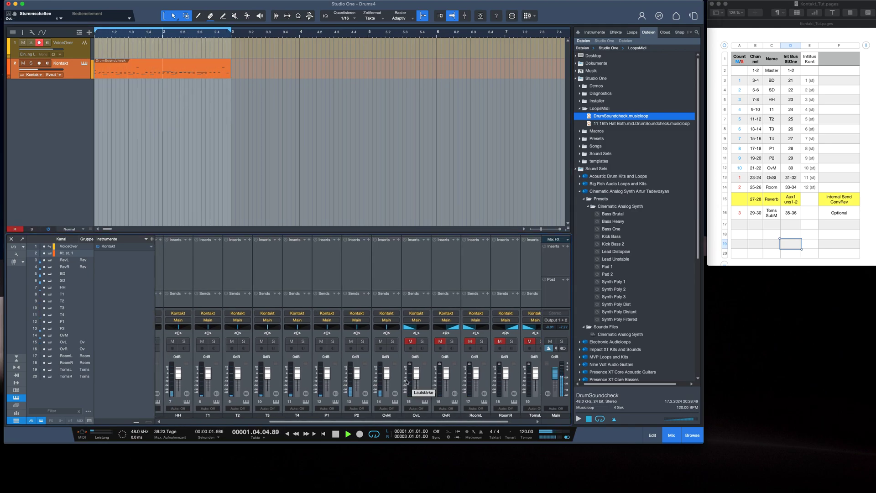
pyautogui.hscroll(-2, 406, 382)
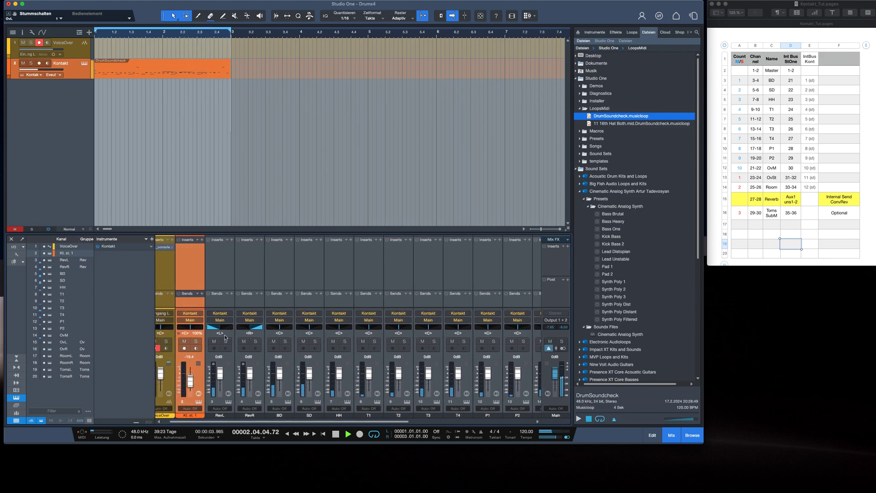
pyautogui.moveTo(216, 342); pyautogui.dragTo(250, 342)
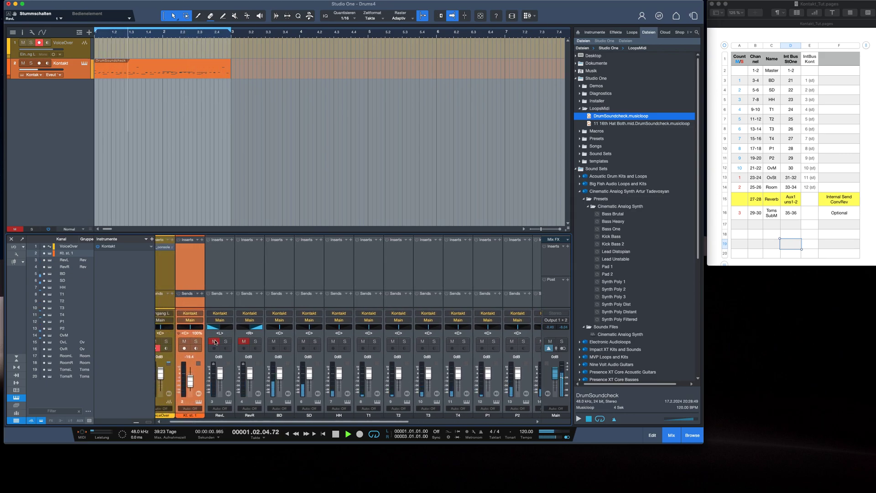
pyautogui.click(275, 343)
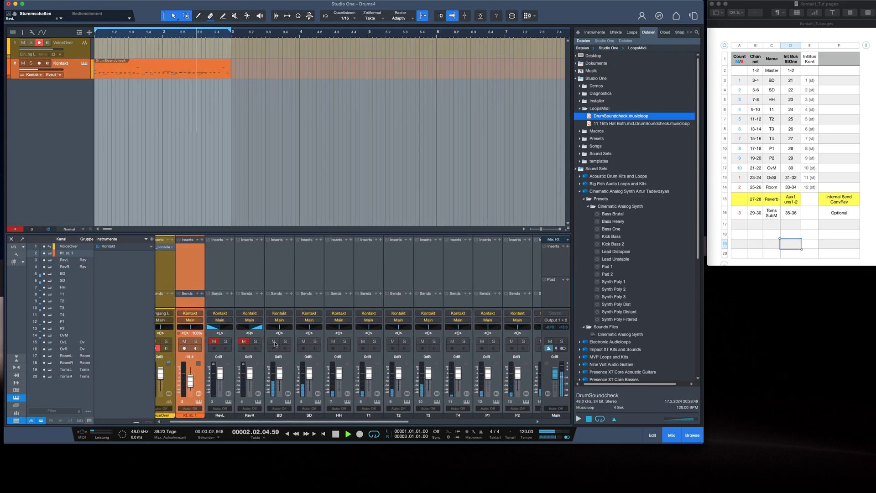
pyautogui.click(302, 343)
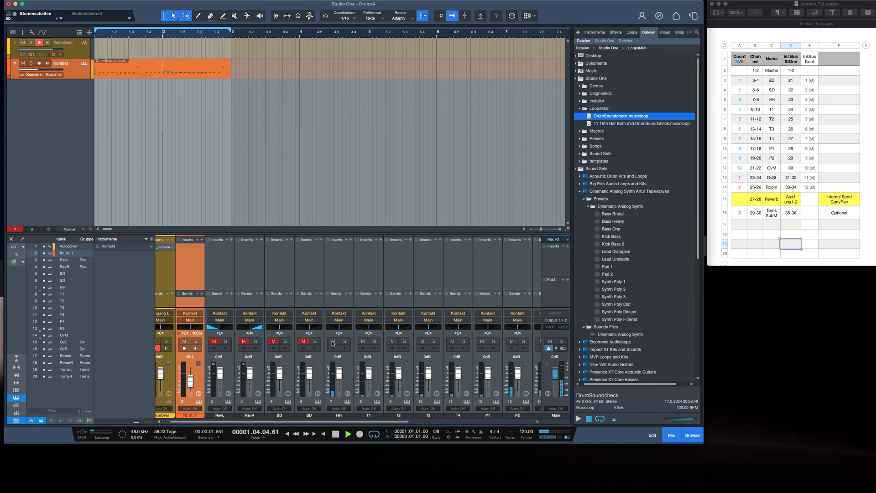
pyautogui.click(363, 341)
pyautogui.click(393, 341)
pyautogui.click(423, 341)
pyautogui.click(453, 341)
pyautogui.click(482, 342)
pyautogui.click(512, 342)
# - Mute OvM, unmute RevL and RevR, and raise both reverb faders to +10.0
pyautogui.hscroll(5, 513, 343)
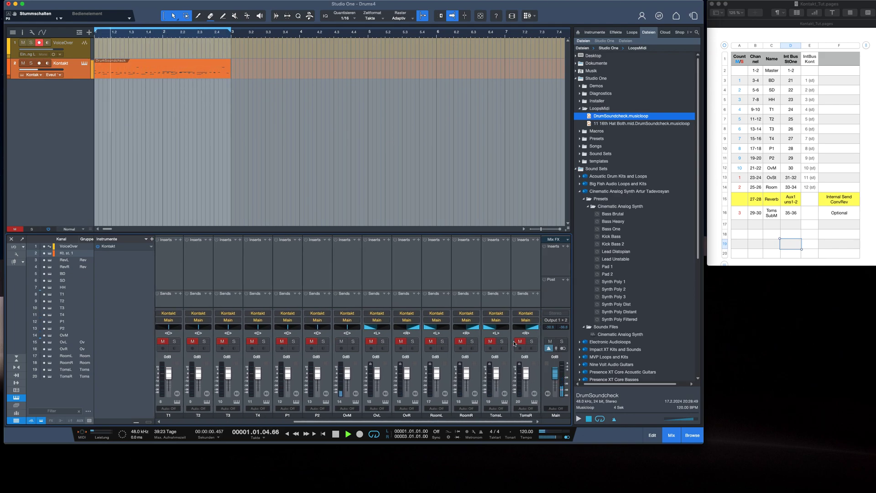
pyautogui.click(342, 342)
pyautogui.hscroll(-5, 341, 345)
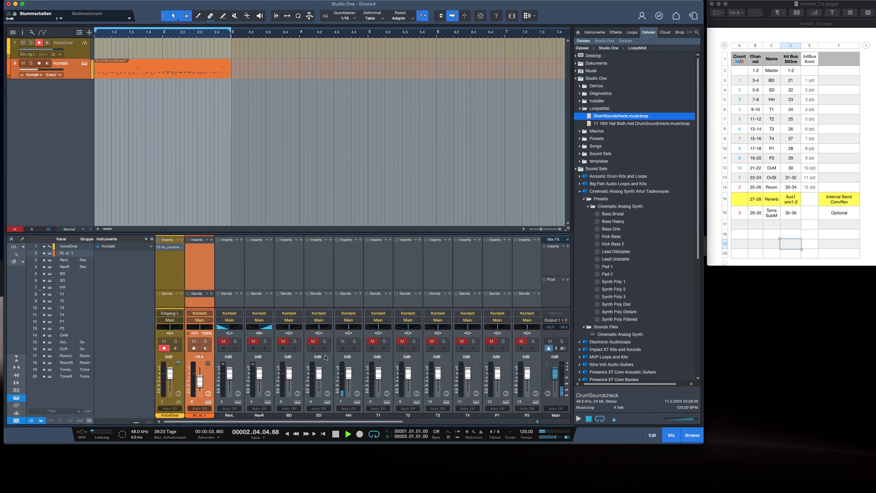
pyautogui.click(224, 341)
pyautogui.click(253, 342)
pyautogui.moveTo(261, 377); pyautogui.dragTo(260, 374)
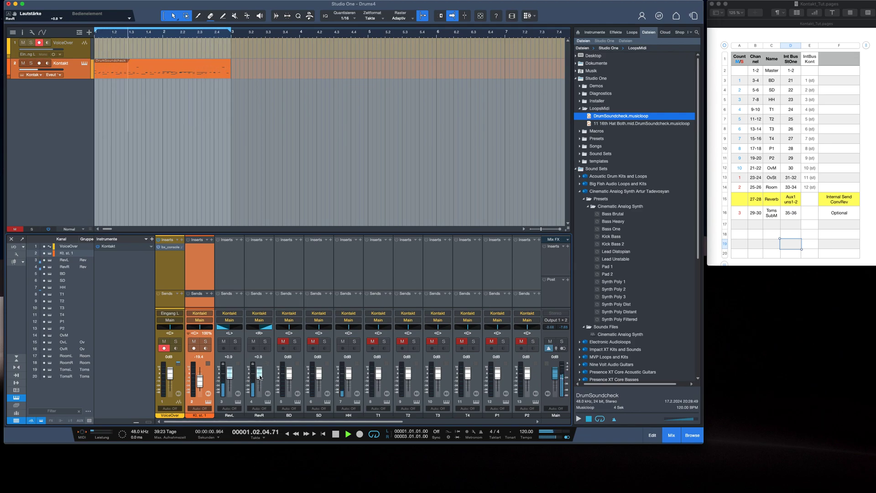
# - Unmute BD, SD, TomsR, TomsL, RoomR, RoomL and OvL, then stop playback
pyautogui.click(283, 341)
pyautogui.click(312, 341)
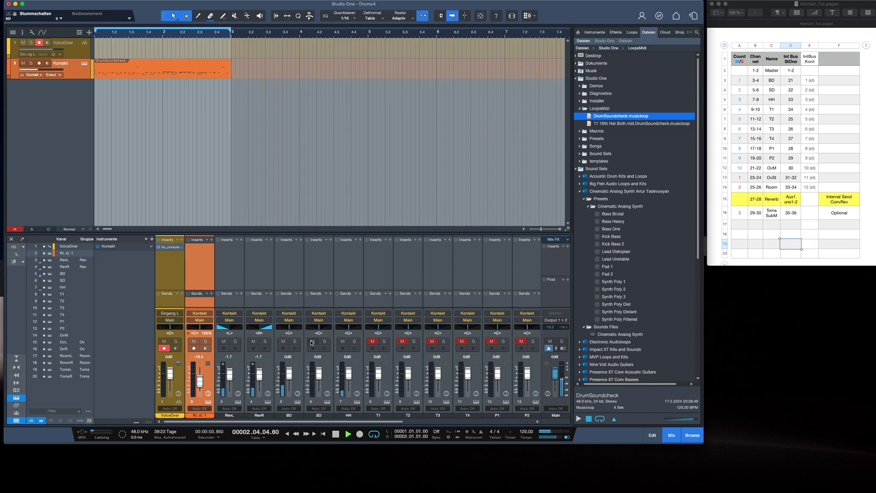
pyautogui.hscroll(5, 170, 367)
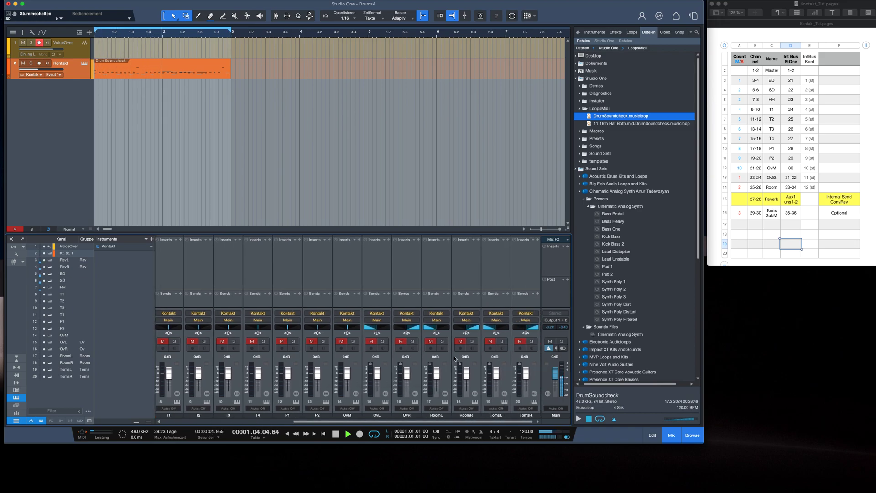
pyautogui.click(520, 341)
pyautogui.click(491, 341)
pyautogui.click(459, 342)
pyautogui.click(431, 341)
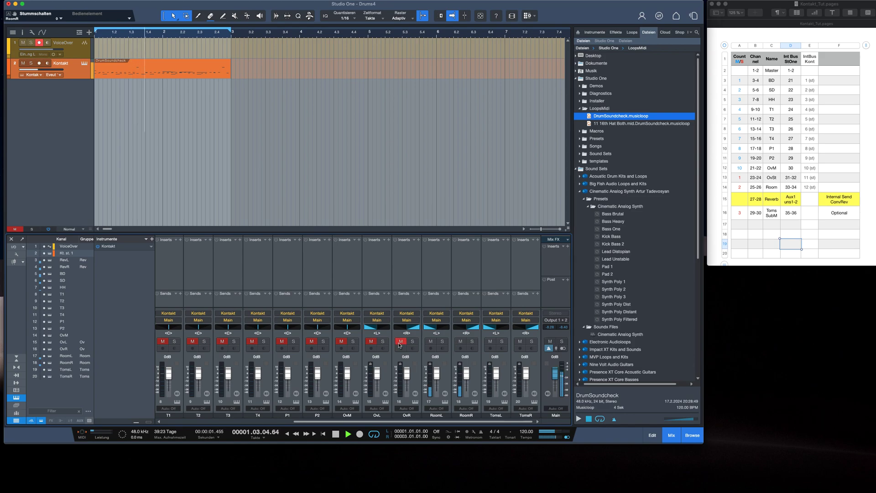
pyautogui.click(372, 342)
pyautogui.press('space')
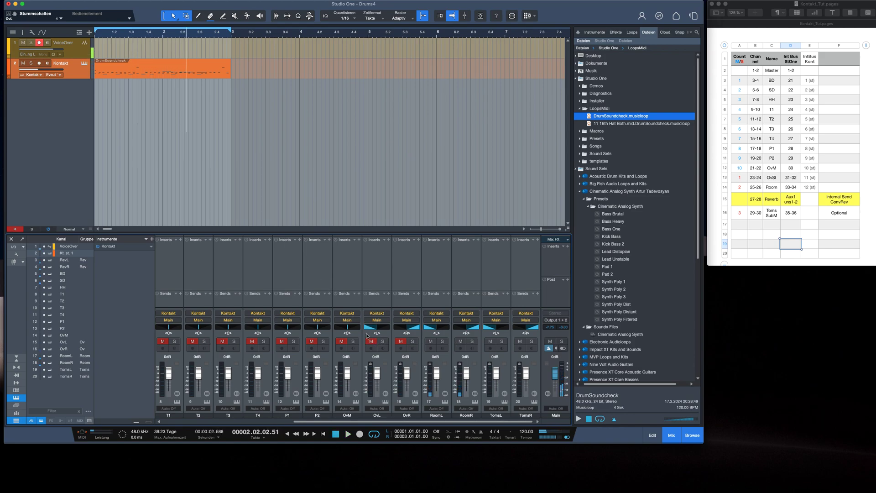